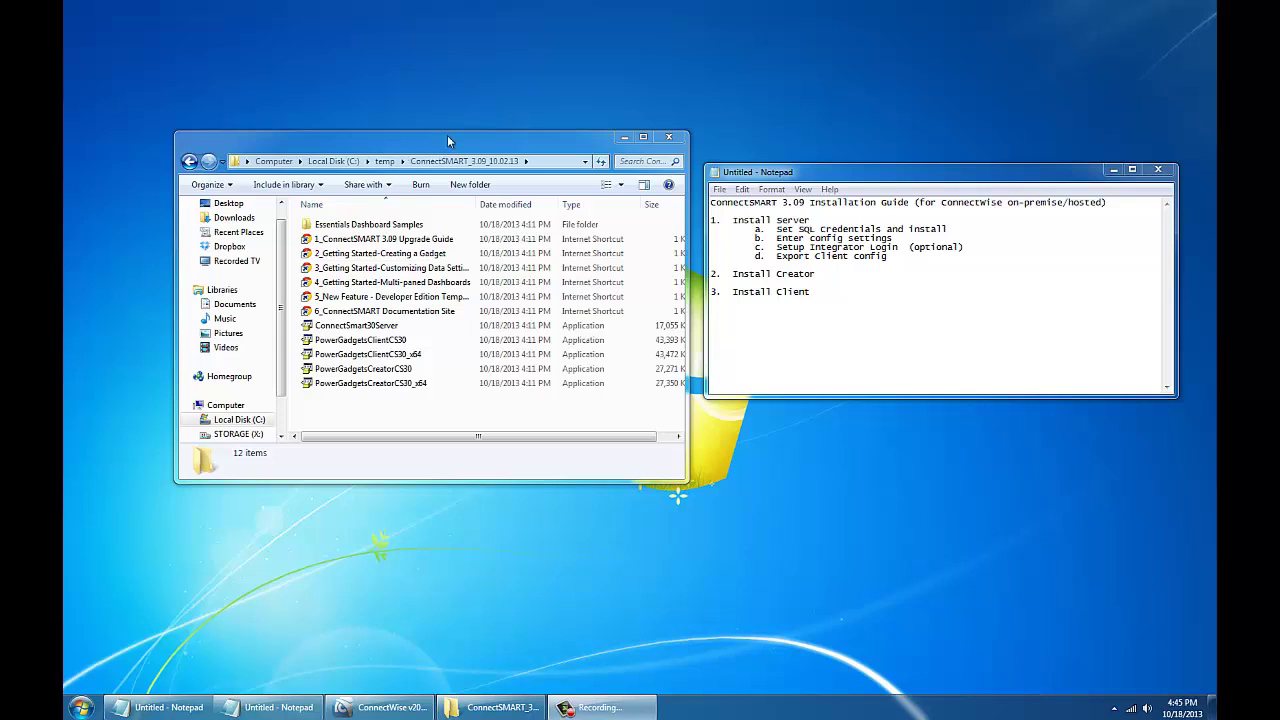
Run the ConnectSmart30Server installer as administrator and complete the server installation with the Server Configuration Tool set to launch
{"action": "left_click_drag", "start_coordinate": [447, 137], "coordinate": [450, 141]}
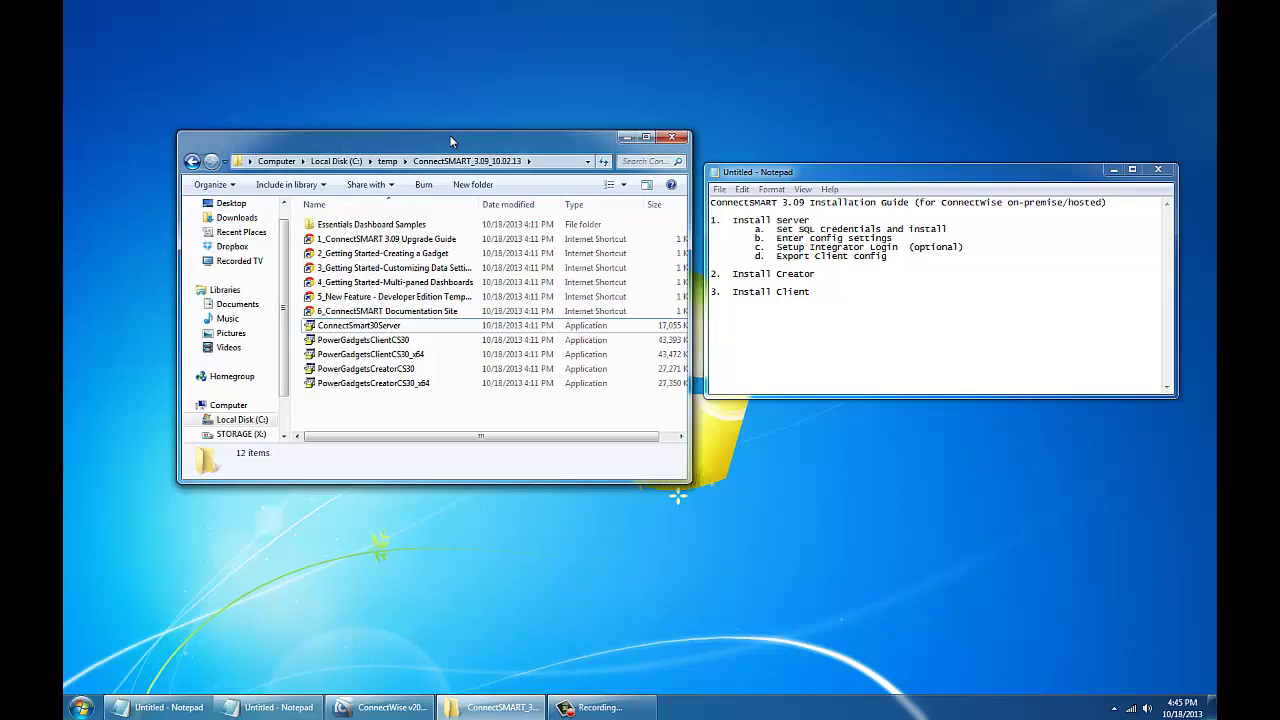
{"action": "left_click", "coordinate": [353, 327]}
{"action": "right_click", "coordinate": [352, 326]}
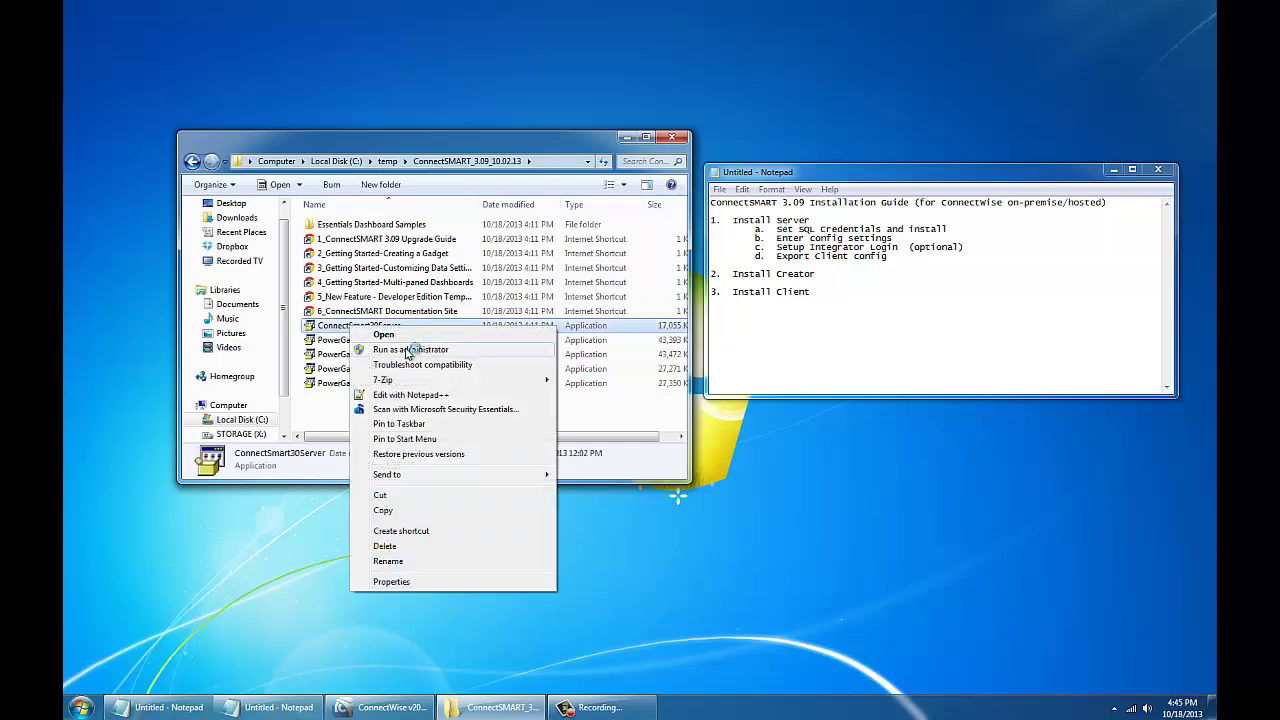
{"action": "left_click", "coordinate": [394, 348]}
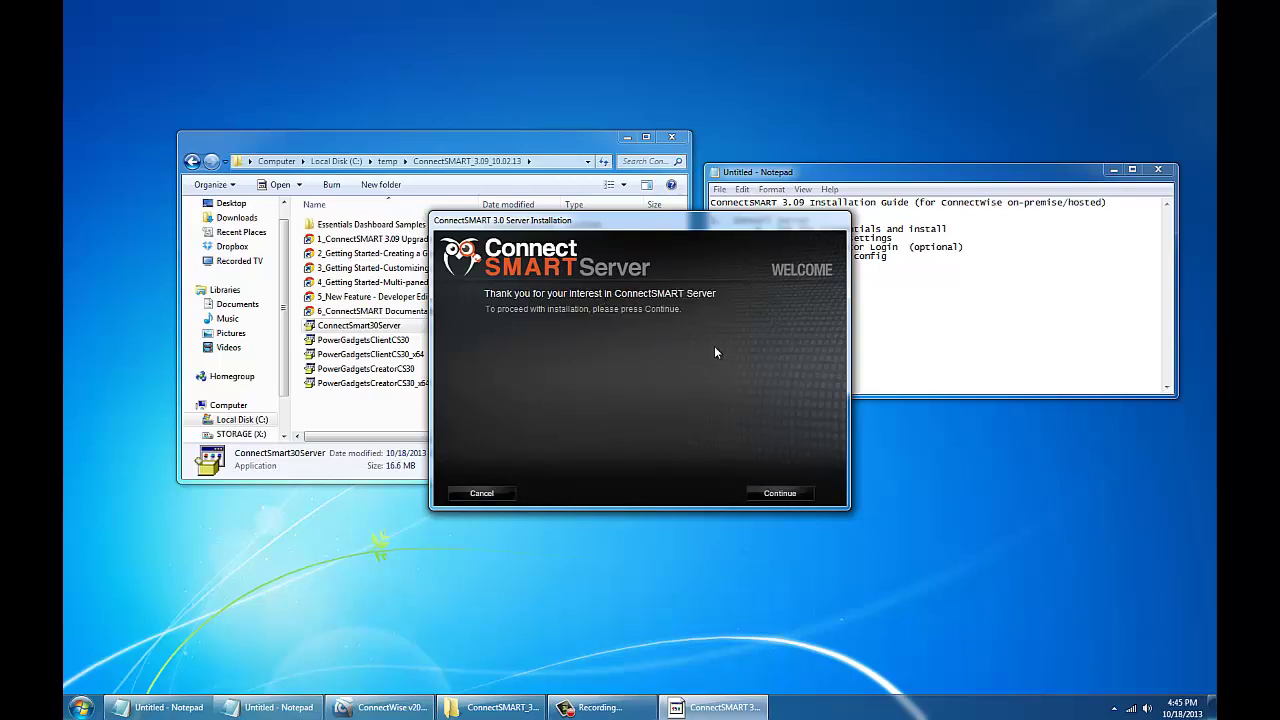
{"action": "left_click", "coordinate": [781, 494]}
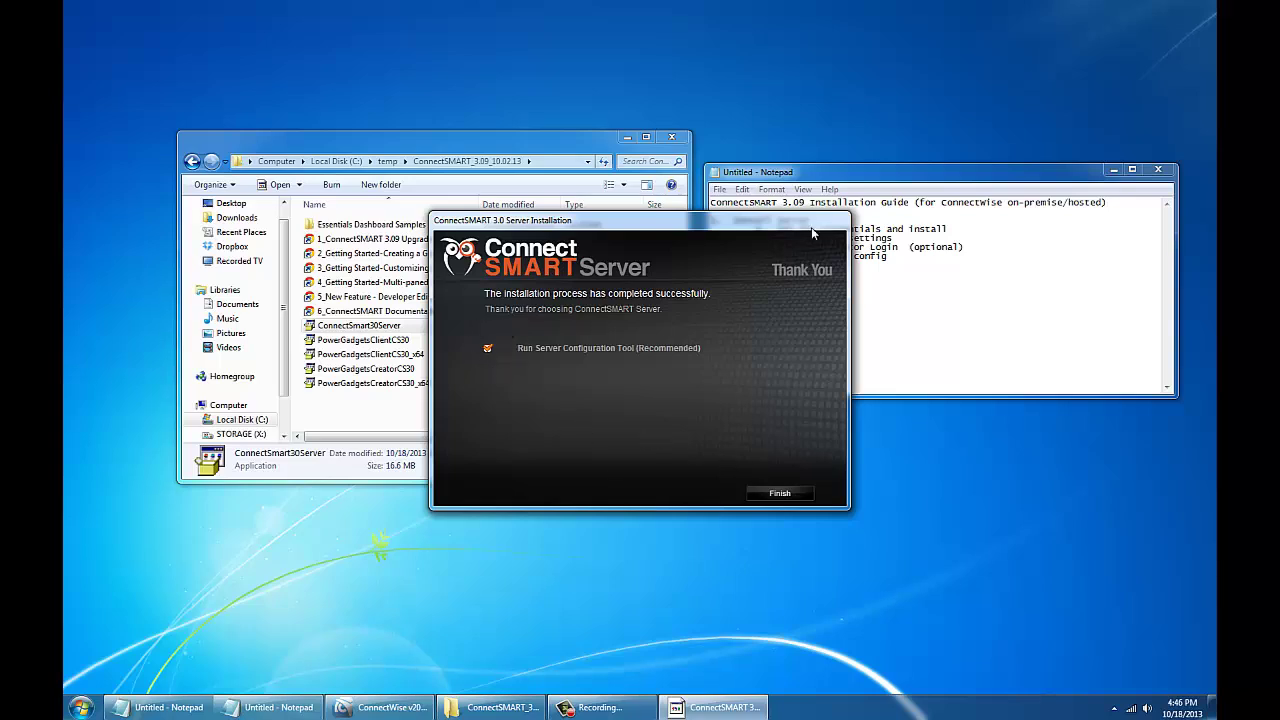
{"action": "left_click", "coordinate": [778, 491]}
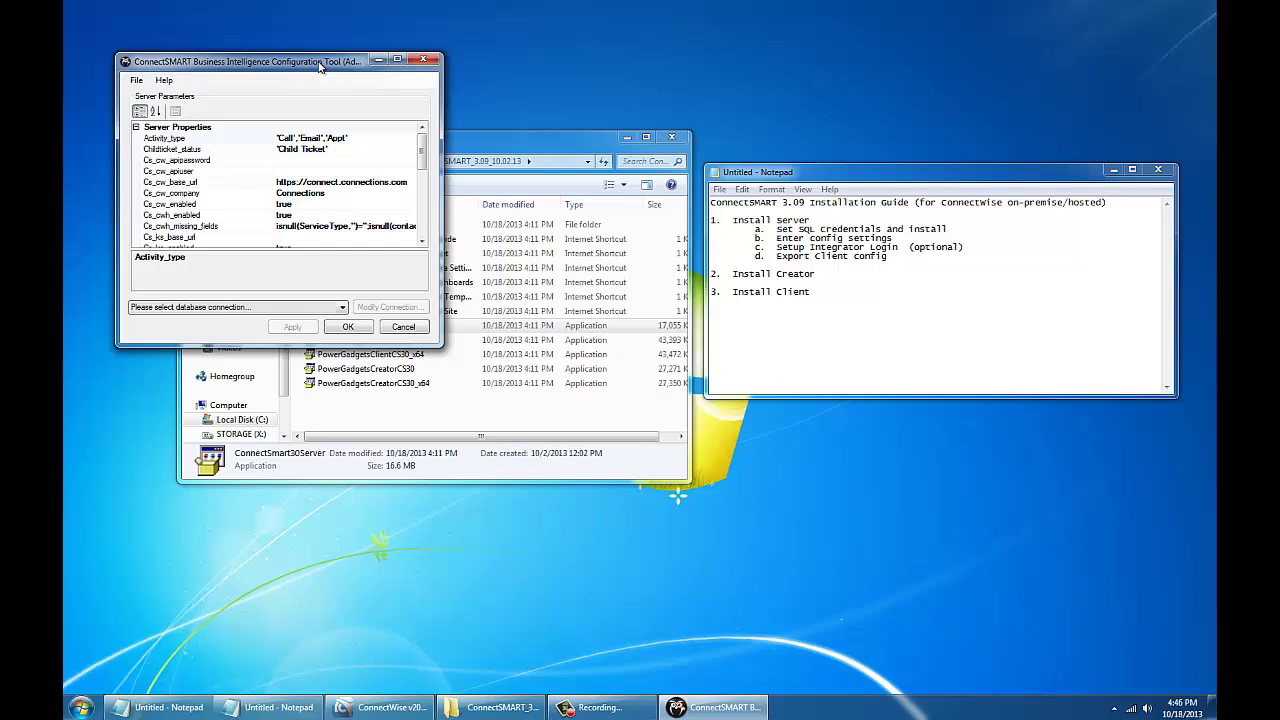
Choose the ConnectWise database connection and open its connection properties
{"action": "left_click", "coordinate": [210, 309]}
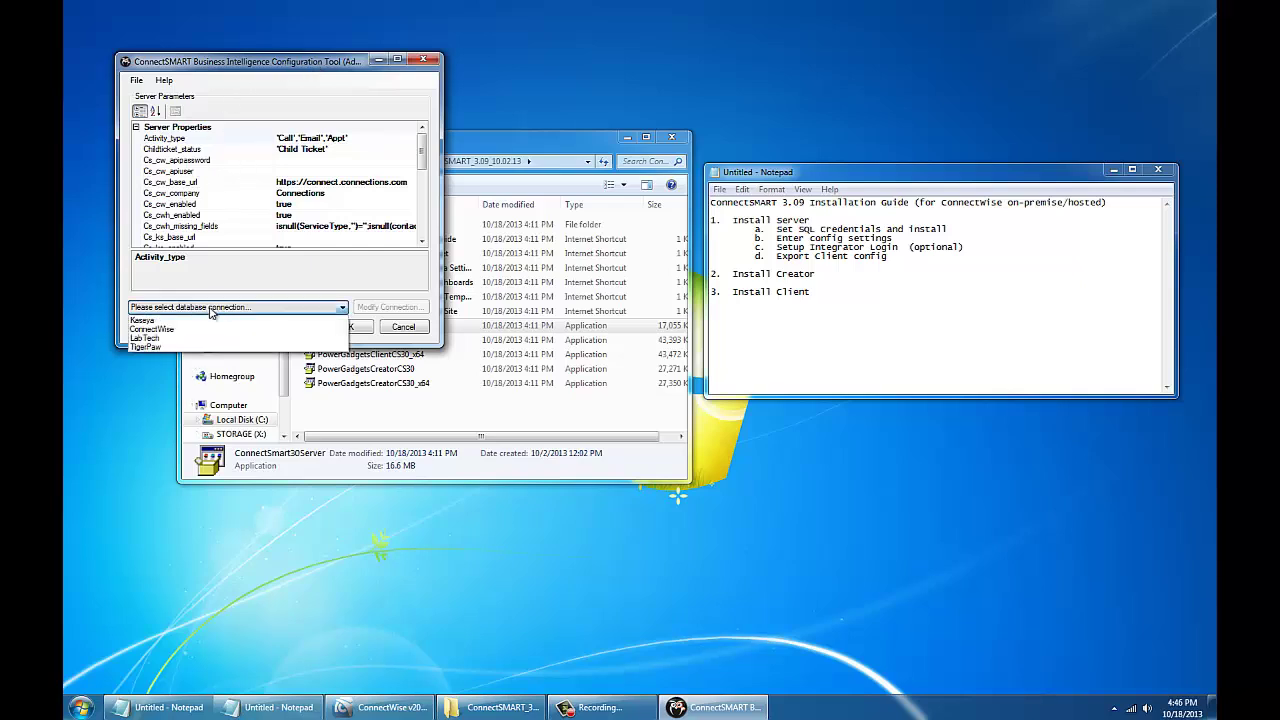
{"action": "left_click", "coordinate": [160, 329]}
{"action": "left_click", "coordinate": [388, 307]}
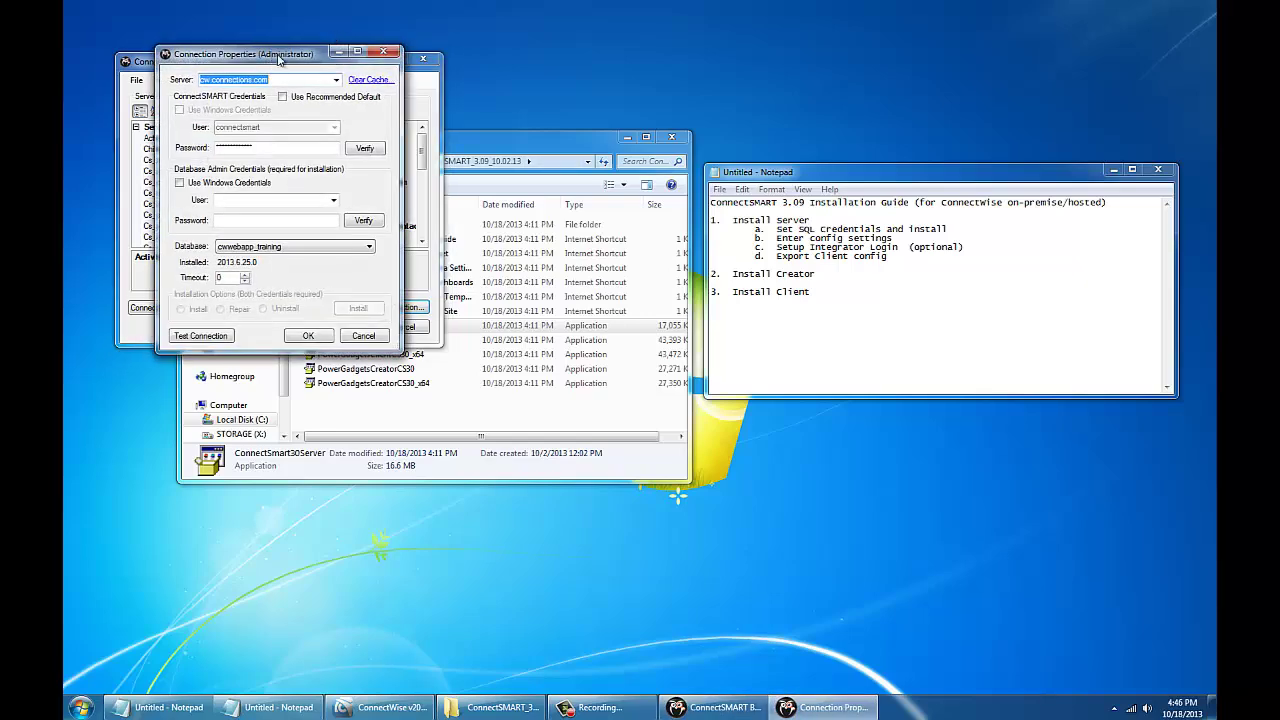
{"action": "left_click_drag", "start_coordinate": [266, 62], "coordinate": [471, 105]}
{"action": "left_click", "coordinate": [480, 127]}
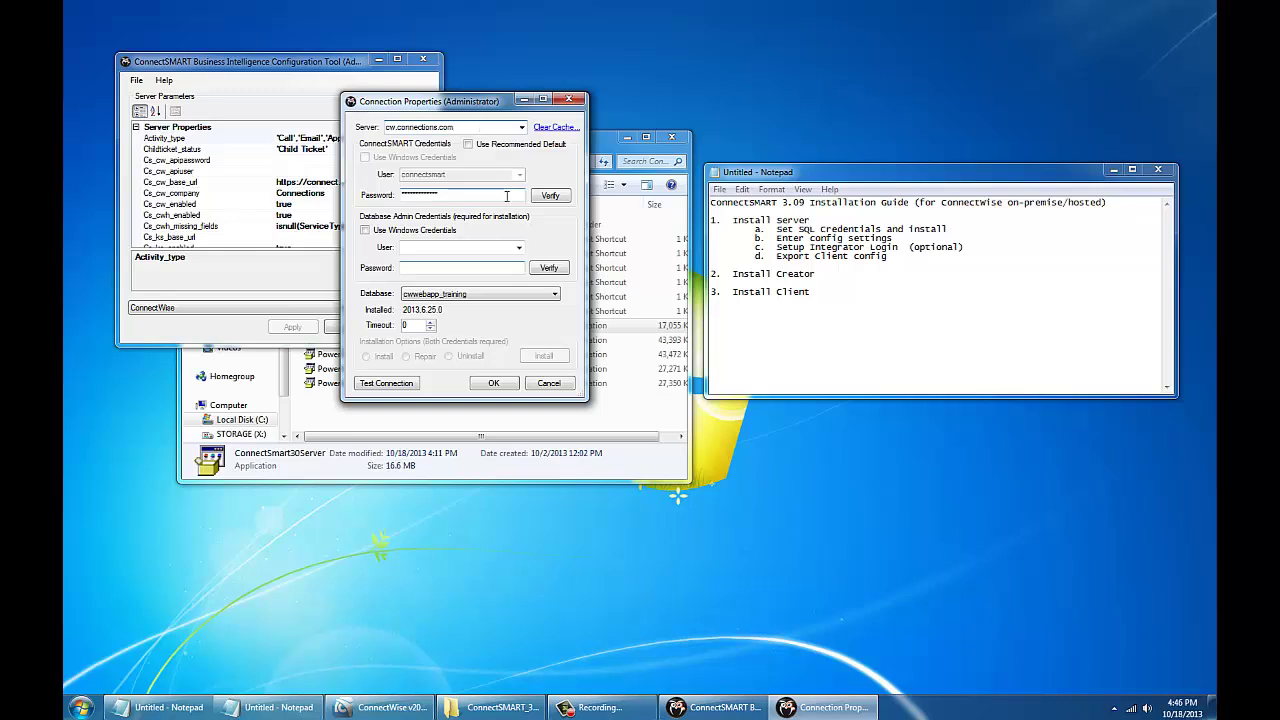
Use the recommended default ConnectSMART credentials, enter the database admin user sa and its password, and verify the admin login
{"action": "left_click", "coordinate": [467, 145]}
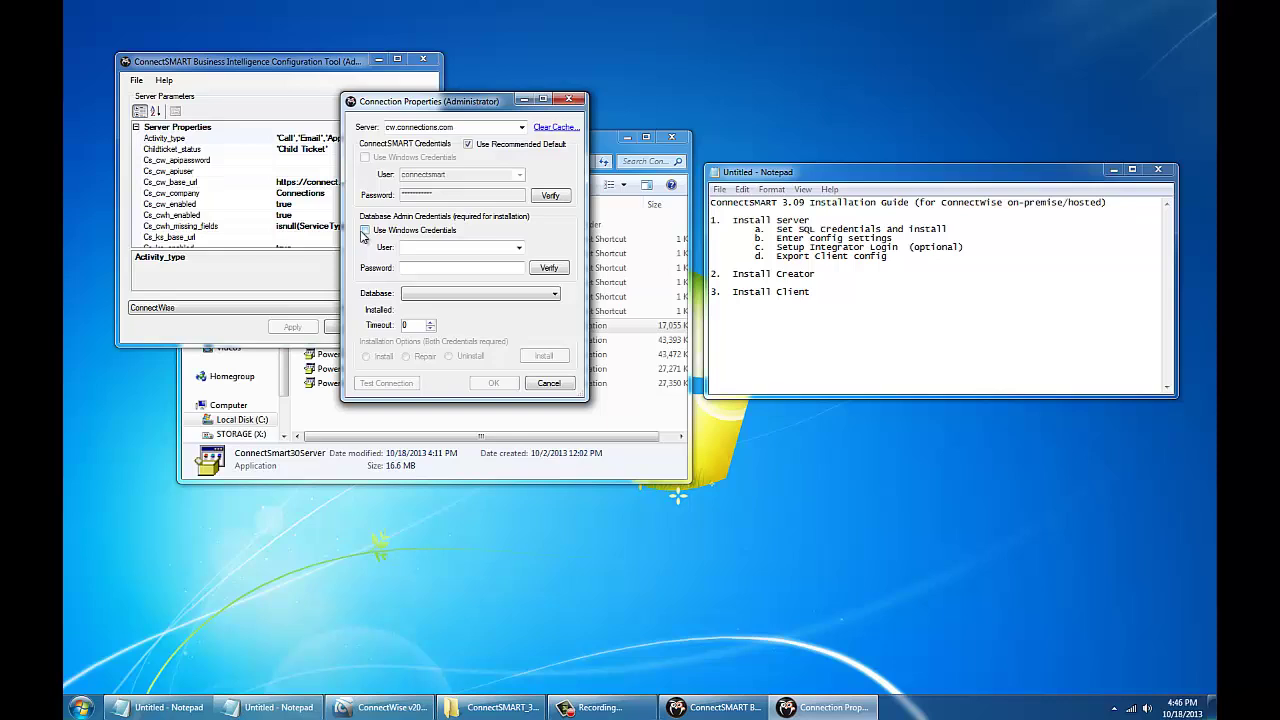
{"action": "left_click", "coordinate": [443, 250]}
{"action": "key", "text": "Tab"}
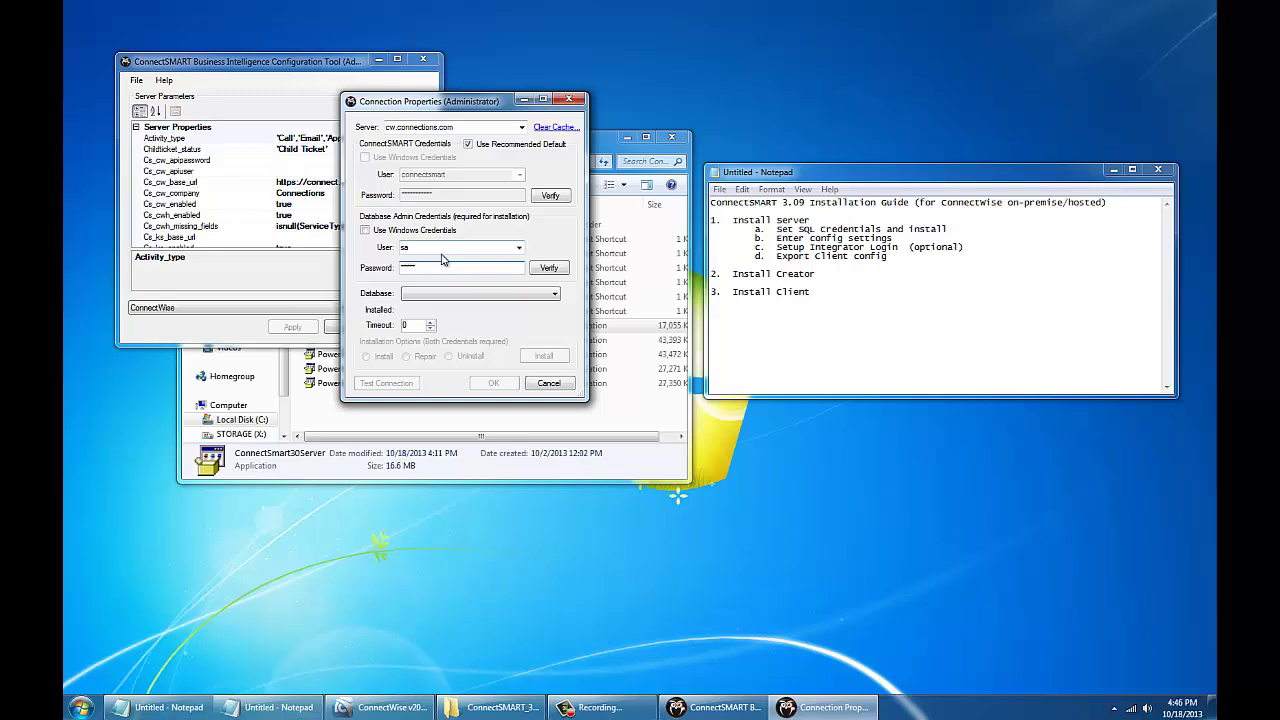
{"action": "left_click", "coordinate": [548, 268]}
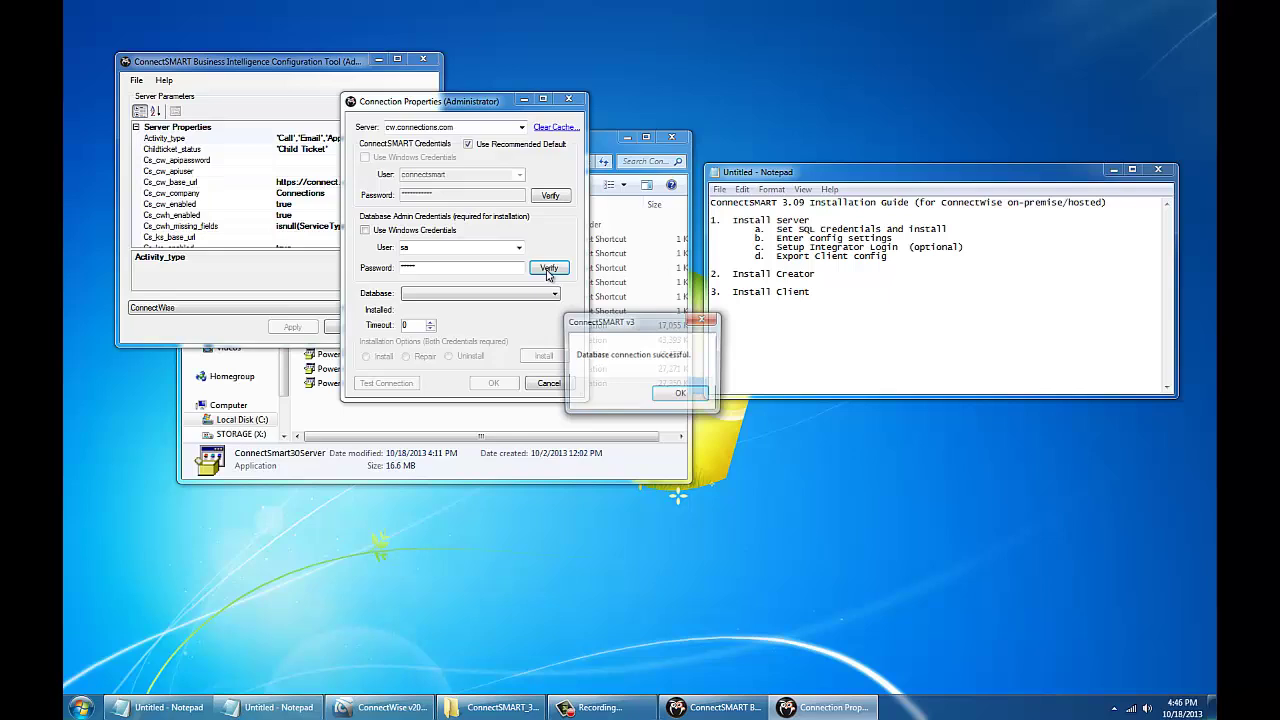
{"action": "left_click", "coordinate": [677, 394]}
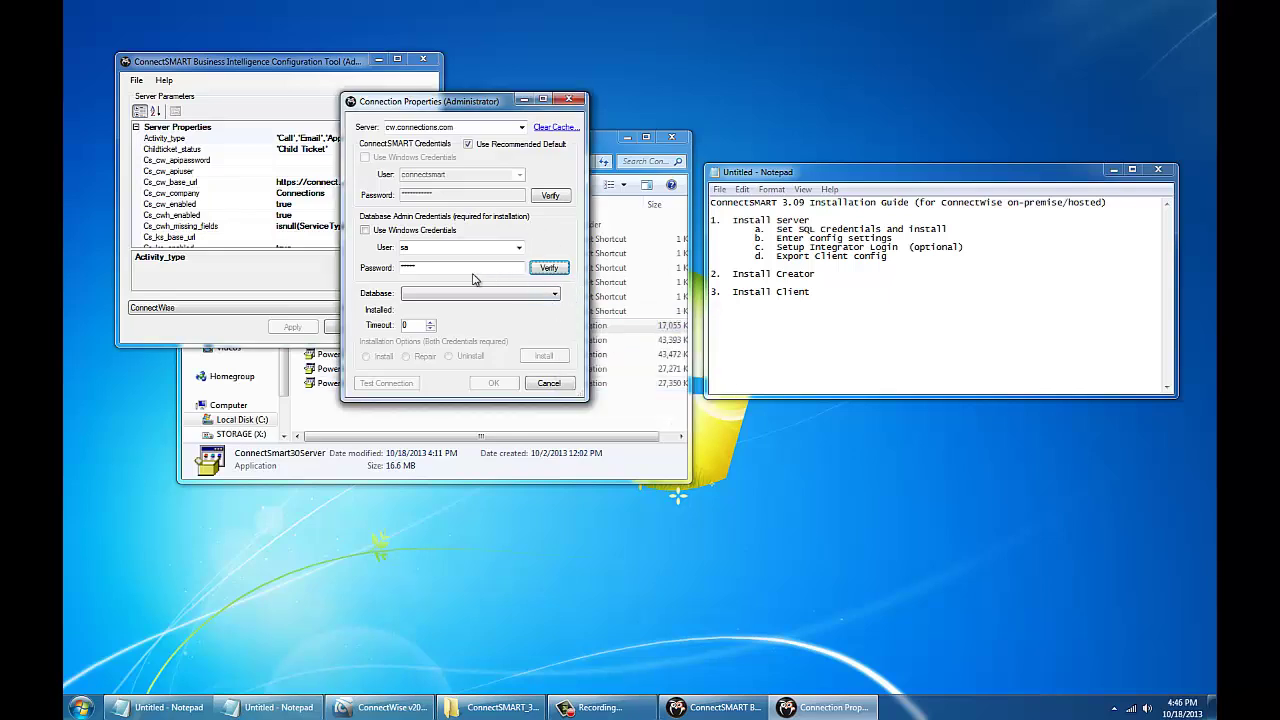
Select the cwwebapp_connections database and close the connection properties without saving
{"action": "left_click", "coordinate": [530, 296]}
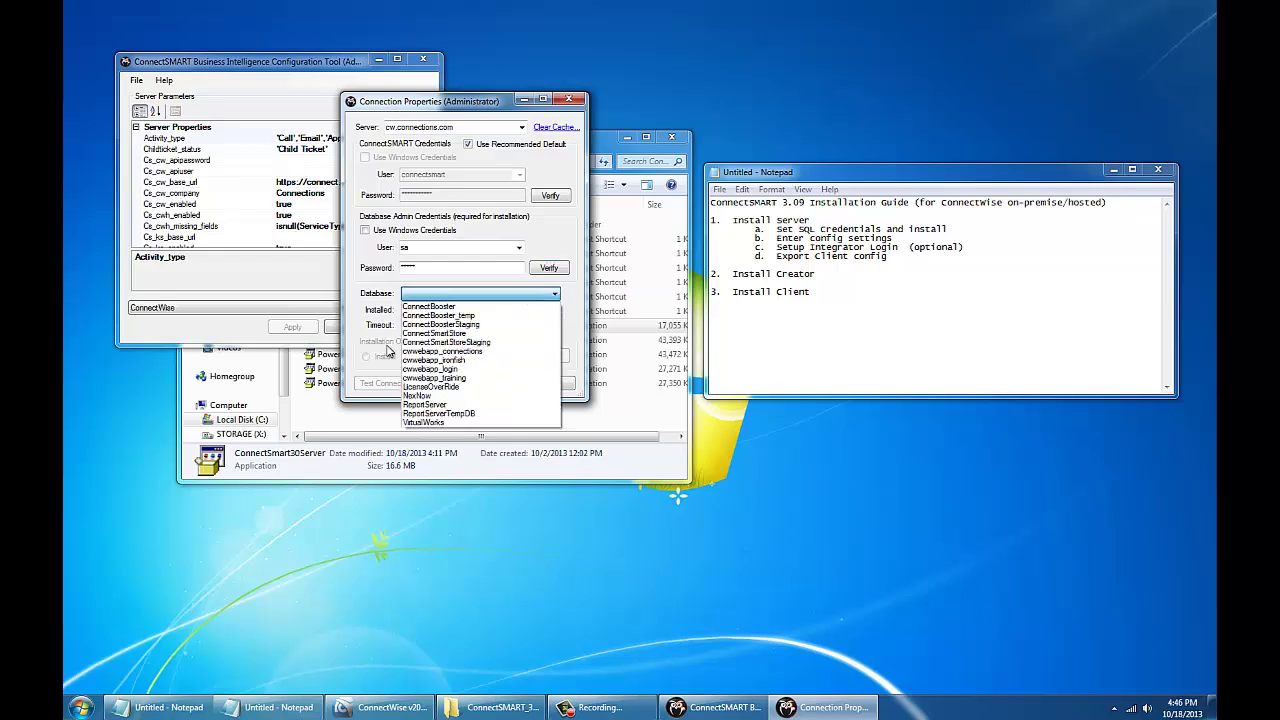
{"action": "left_click", "coordinate": [460, 351]}
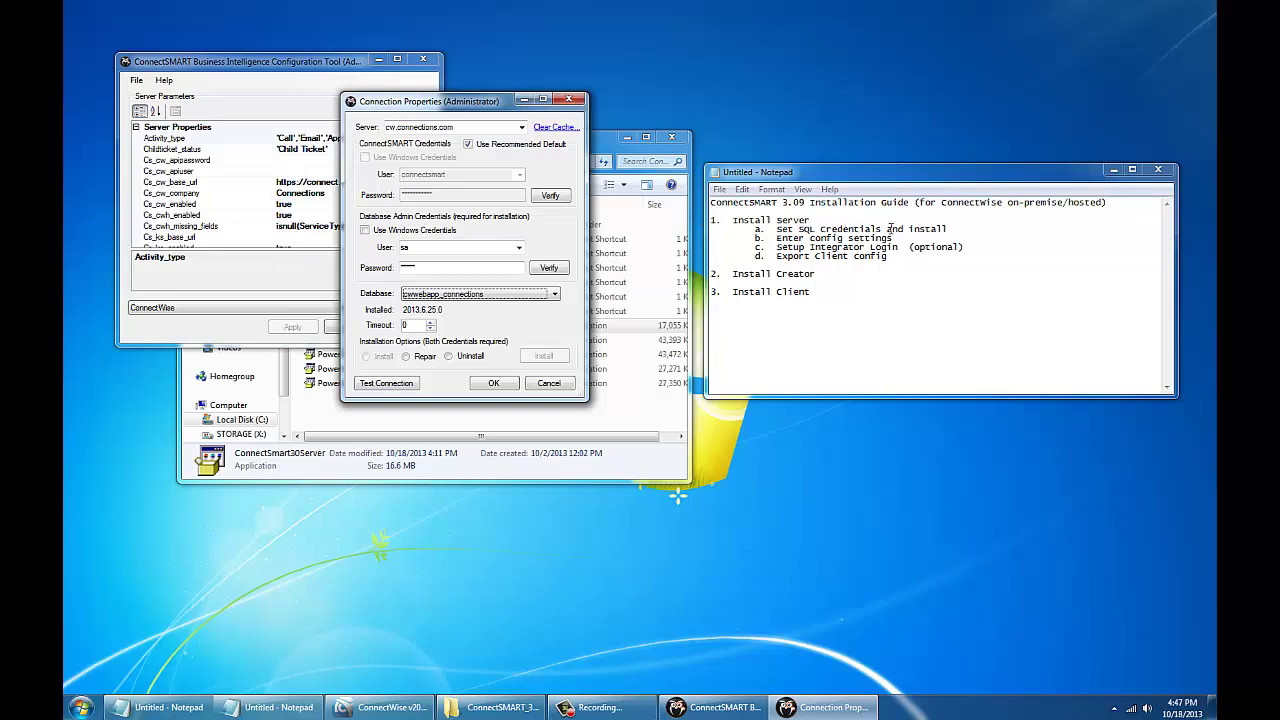
{"action": "left_click", "coordinate": [569, 99]}
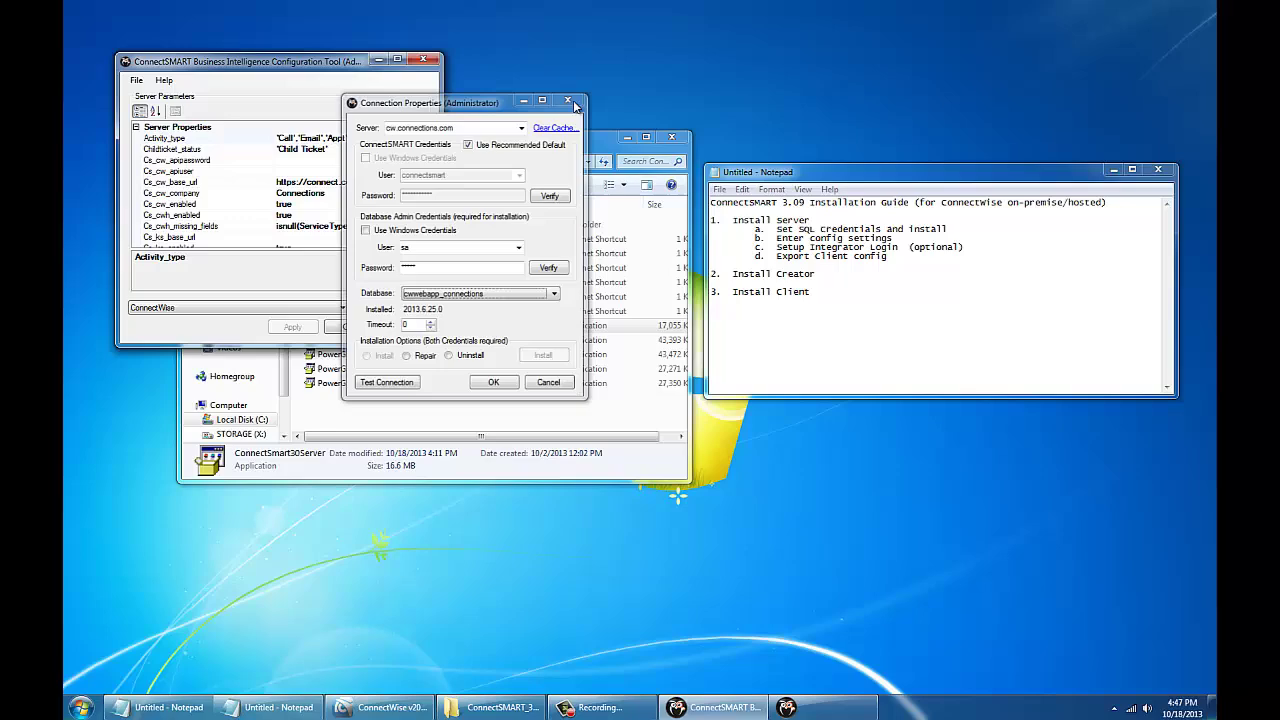
Compare the site and company in the ConnectWise login window with the Cs_cw_base_url and Cs_cw_company parameters, and close the login
{"action": "left_click_drag", "start_coordinate": [316, 72], "coordinate": [448, 117]}
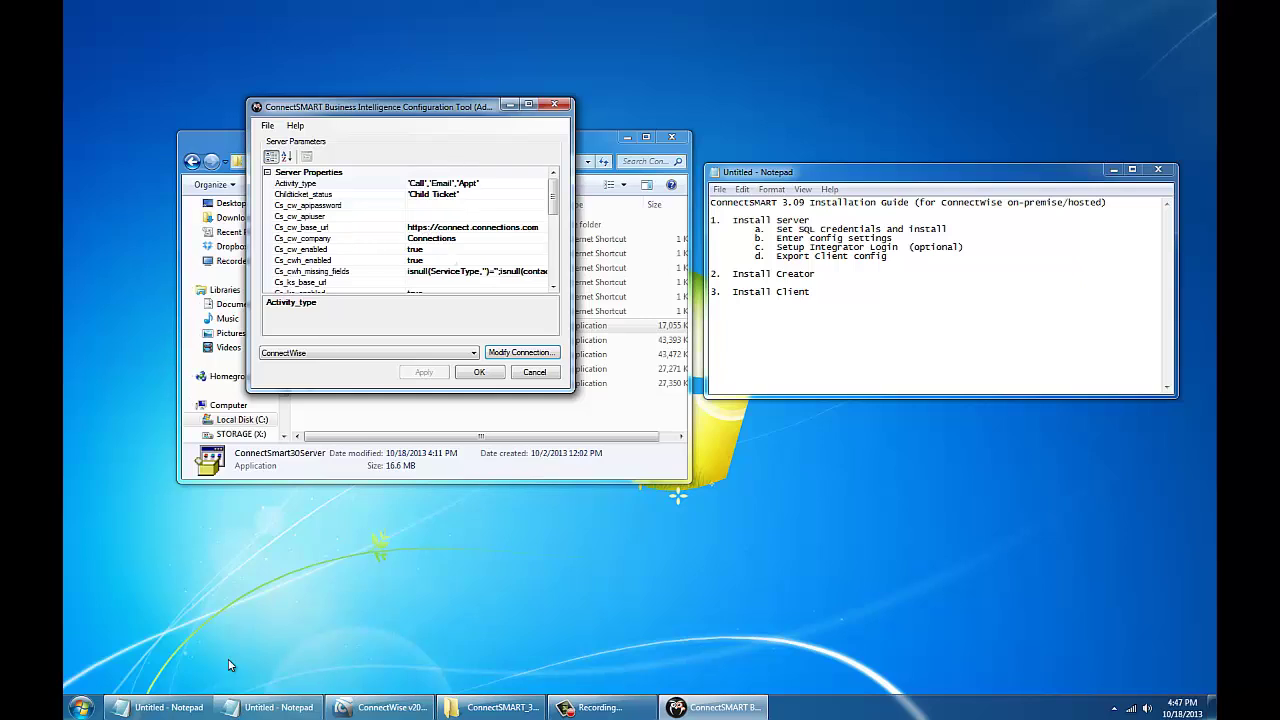
{"action": "left_click", "coordinate": [82, 707]}
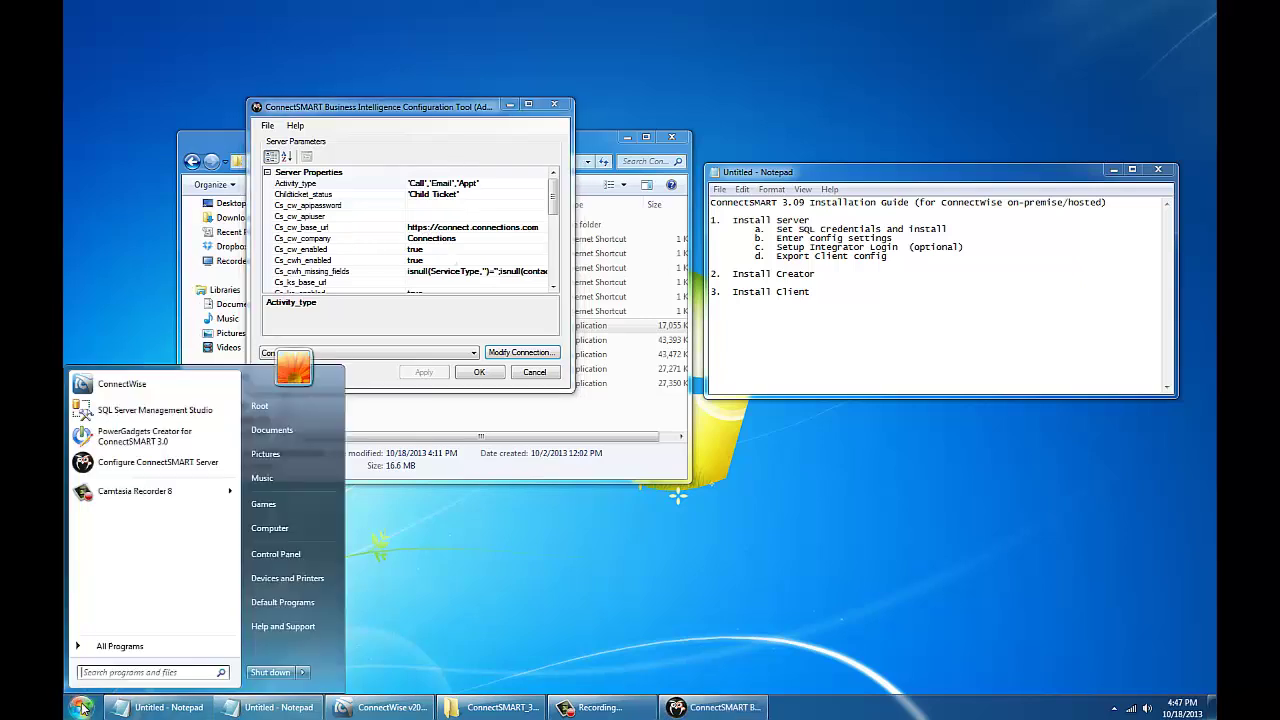
{"action": "left_click", "coordinate": [156, 393]}
{"action": "left_click_drag", "start_coordinate": [584, 250], "coordinate": [691, 290]}
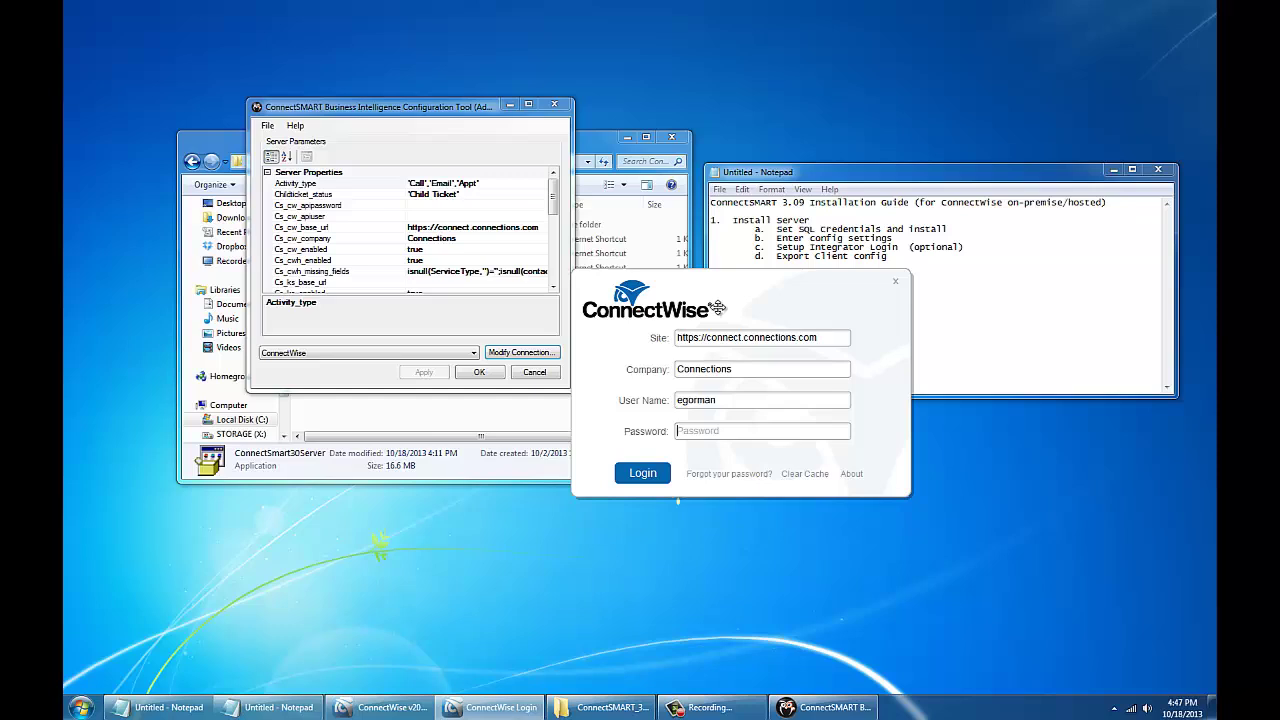
{"action": "left_click_drag", "start_coordinate": [826, 341], "coordinate": [641, 343]}
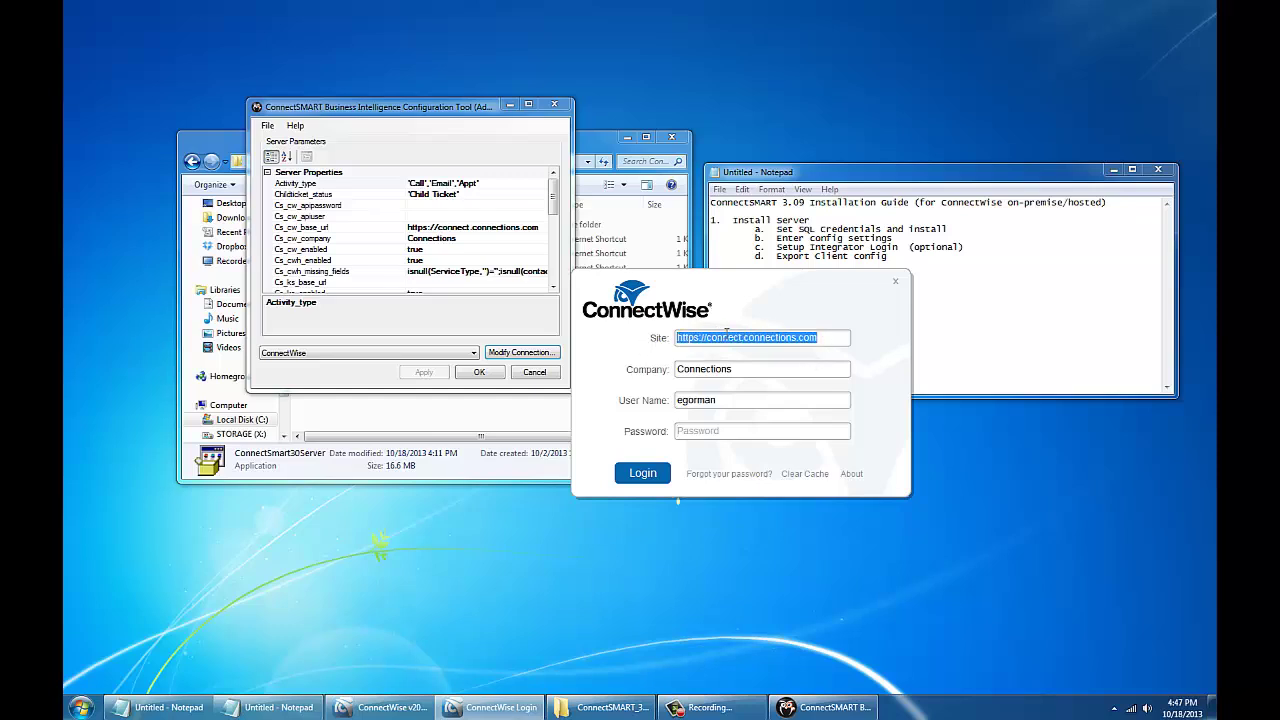
{"action": "left_click", "coordinate": [460, 230]}
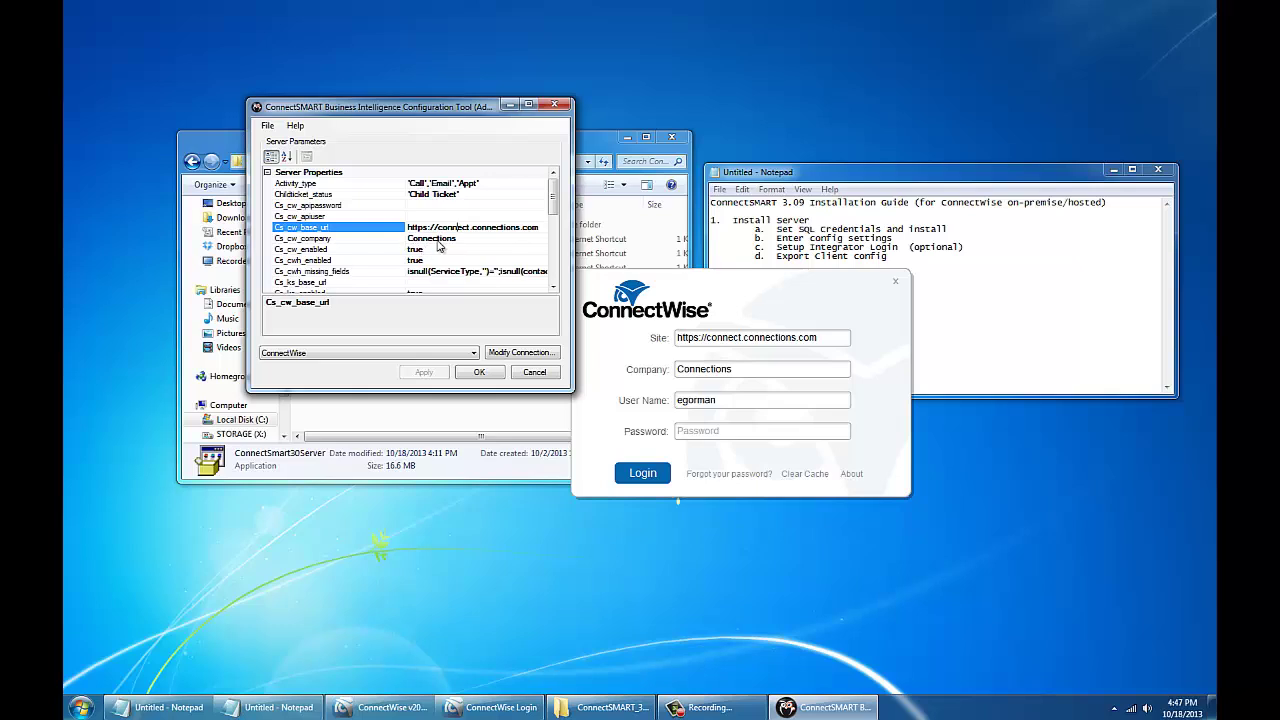
{"action": "left_click", "coordinate": [422, 238]}
{"action": "left_click", "coordinate": [758, 375]}
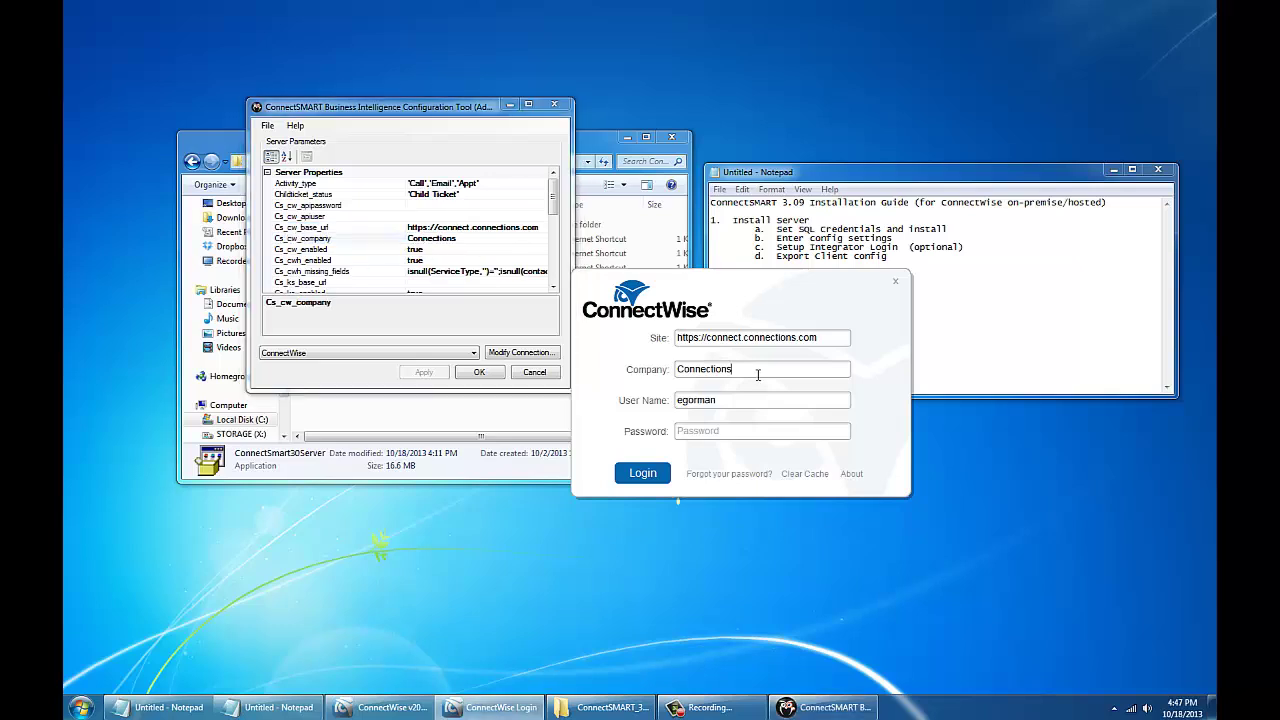
{"action": "left_click", "coordinate": [896, 287]}
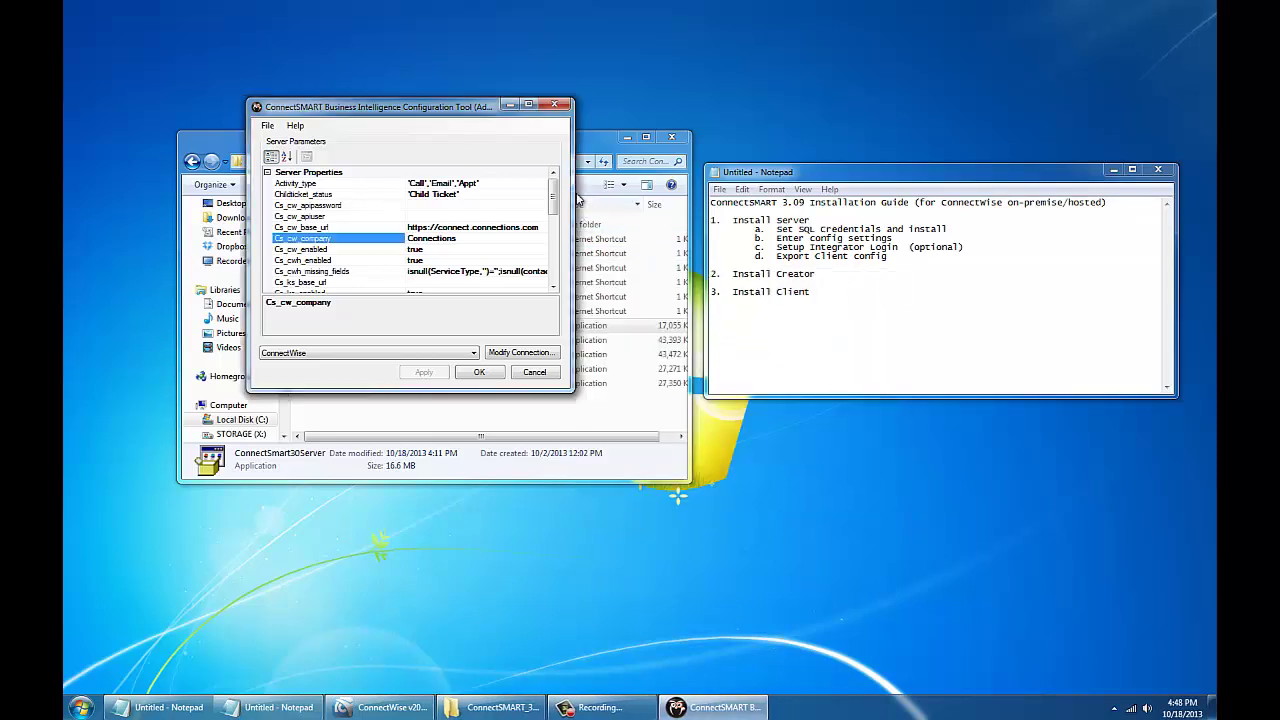
Clear the values of the Default_location and Msp_agr server parameters
{"action": "scroll", "coordinate": [552, 218], "scroll_direction": "down", "scroll_amount": 1}
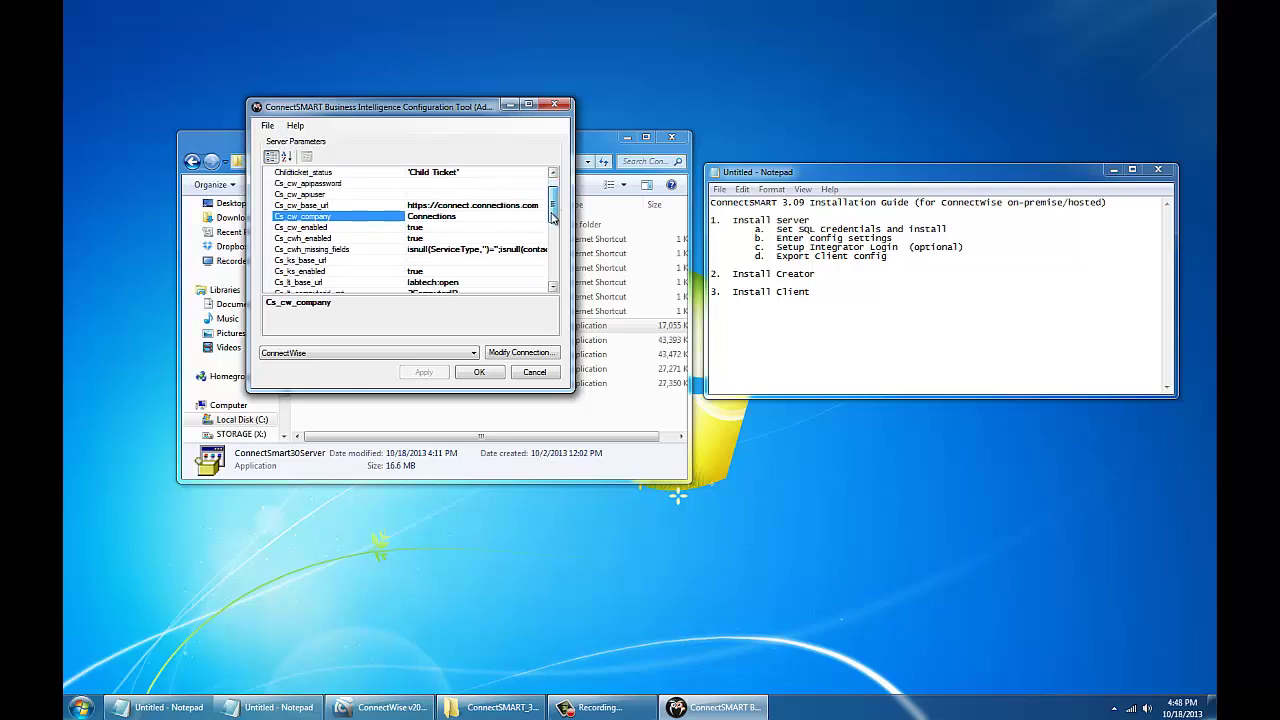
{"action": "left_click_drag", "start_coordinate": [552, 218], "coordinate": [551, 263]}
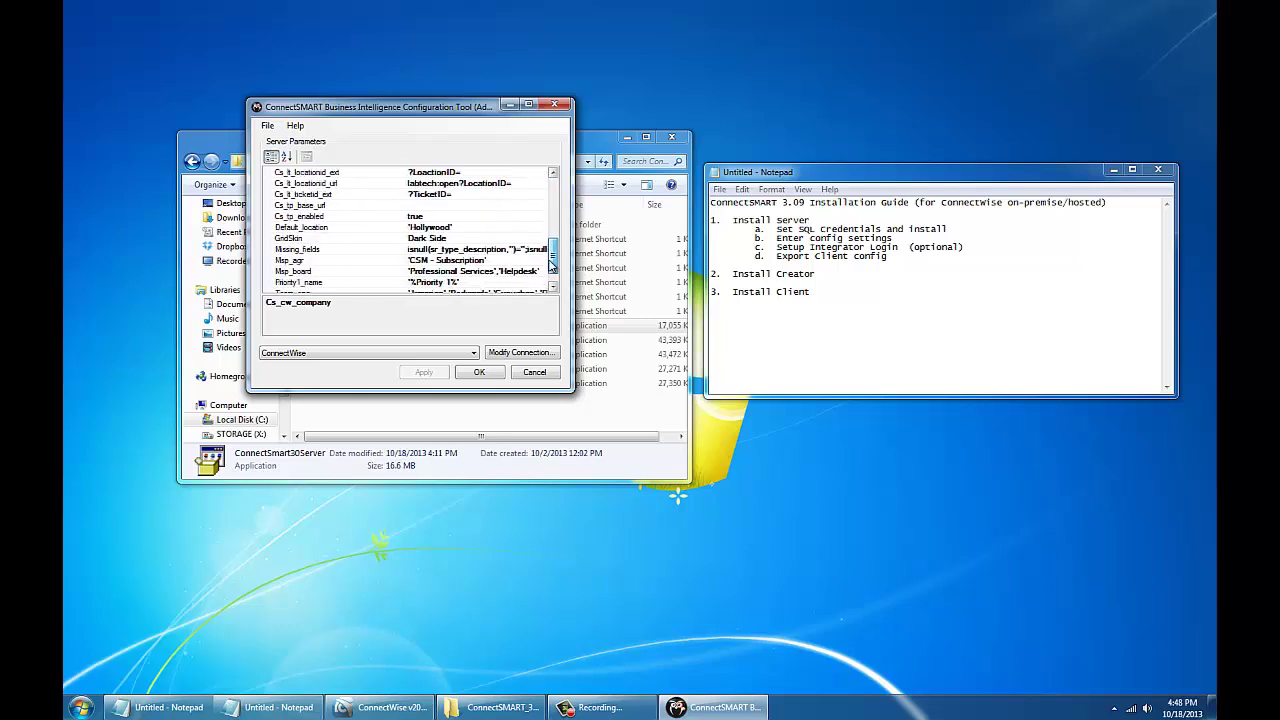
{"action": "left_click", "coordinate": [469, 228]}
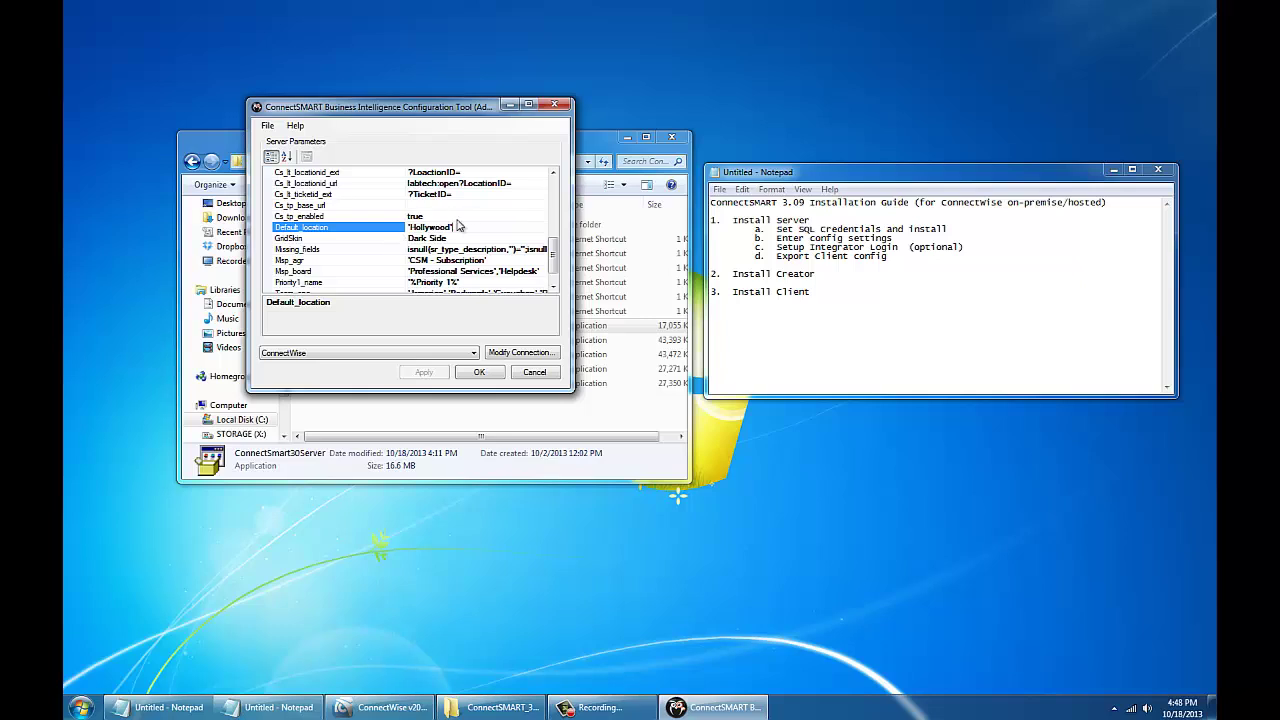
{"action": "key", "text": "ctrl+a"}
{"action": "key", "text": "Delete"}
{"action": "left_click", "coordinate": [508, 260]}
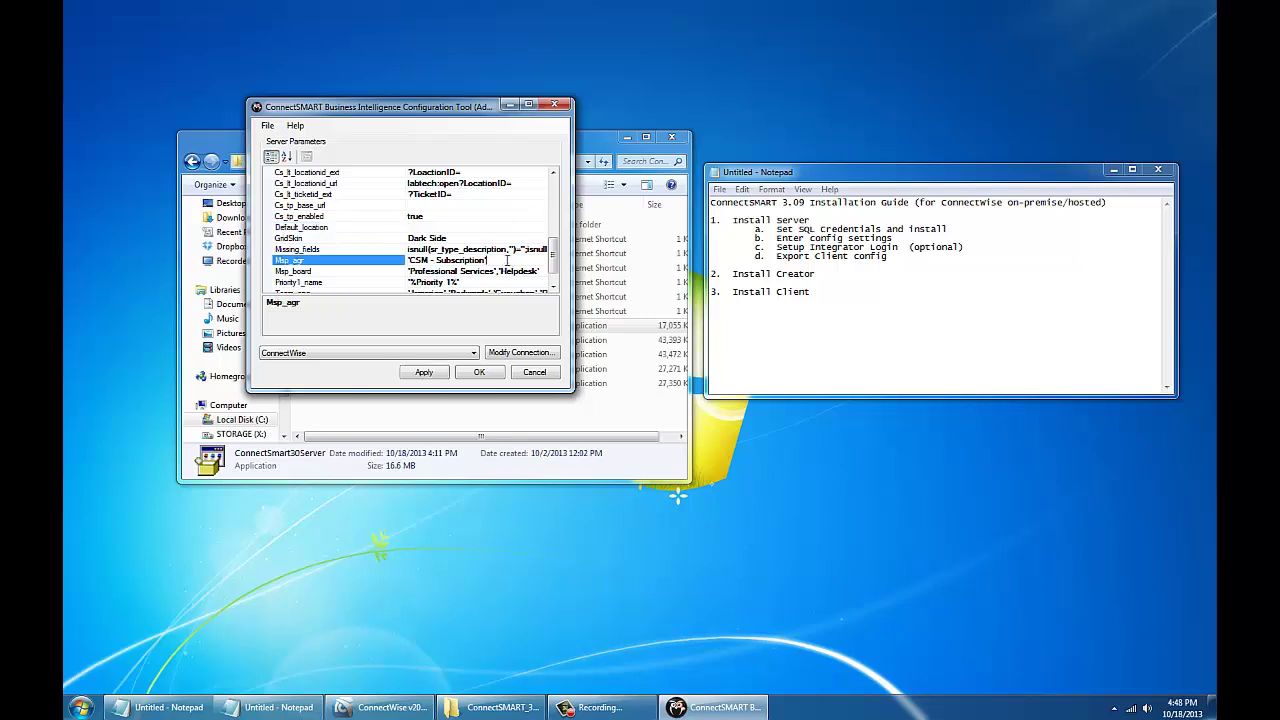
{"action": "key", "text": "ctrl+a"}
{"action": "key", "text": "BackSpace"}
Clear the values of the Msp_board and Team_eng server parameters, widening the configuration window to show the full entries
{"action": "left_click", "coordinate": [440, 283]}
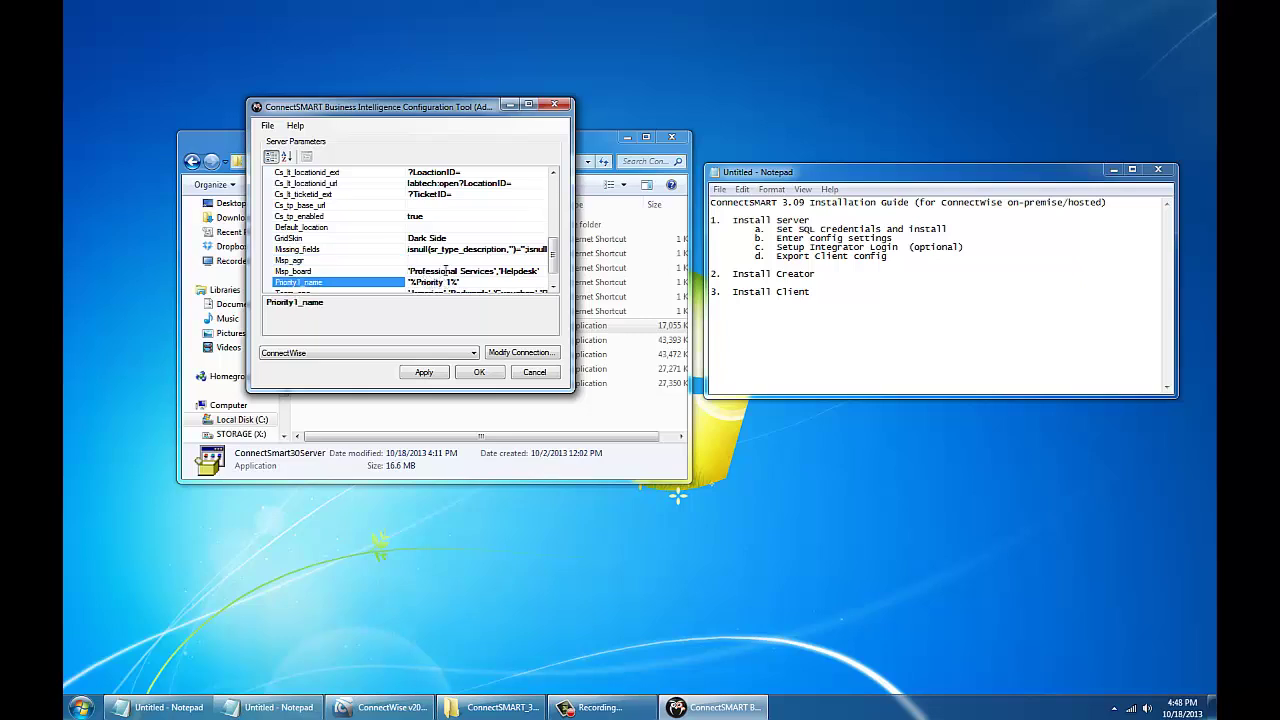
{"action": "left_click", "coordinate": [444, 270]}
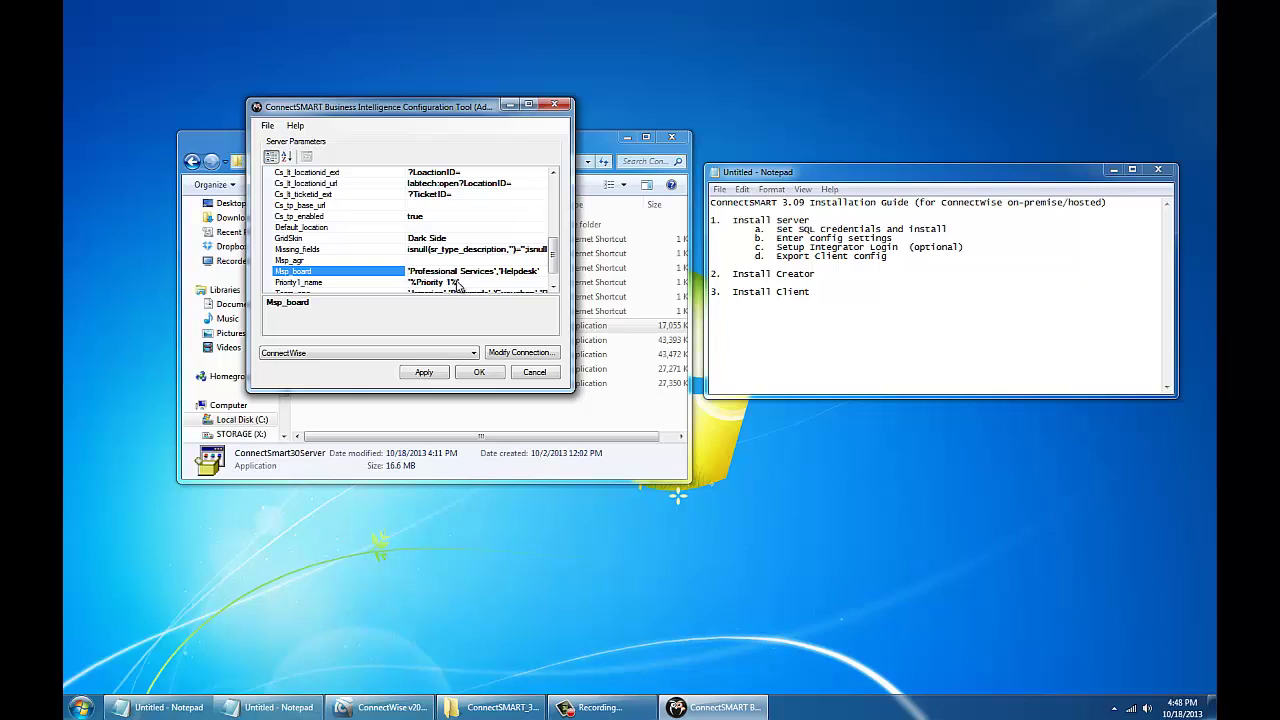
{"action": "key", "text": "Tab"}
{"action": "key", "text": "BackSpace"}
{"action": "scroll", "coordinate": [555, 265], "scroll_direction": "down", "scroll_amount": 1}
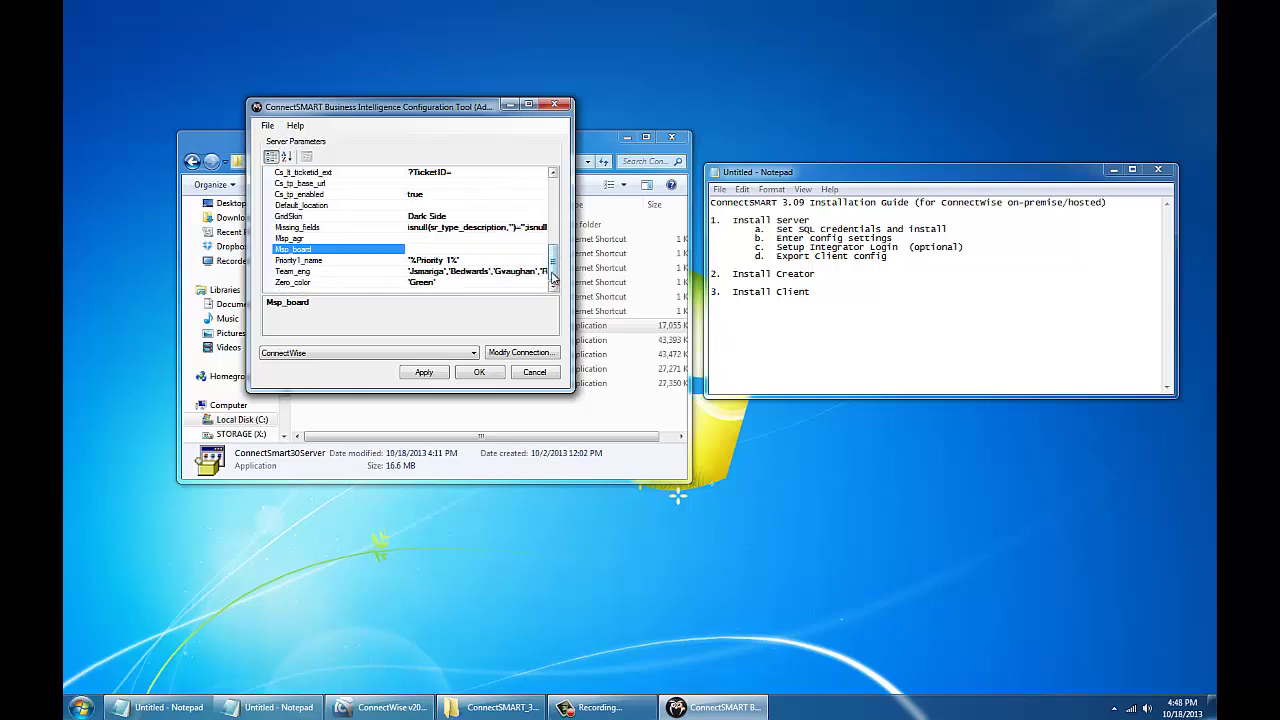
{"action": "left_click", "coordinate": [449, 272]}
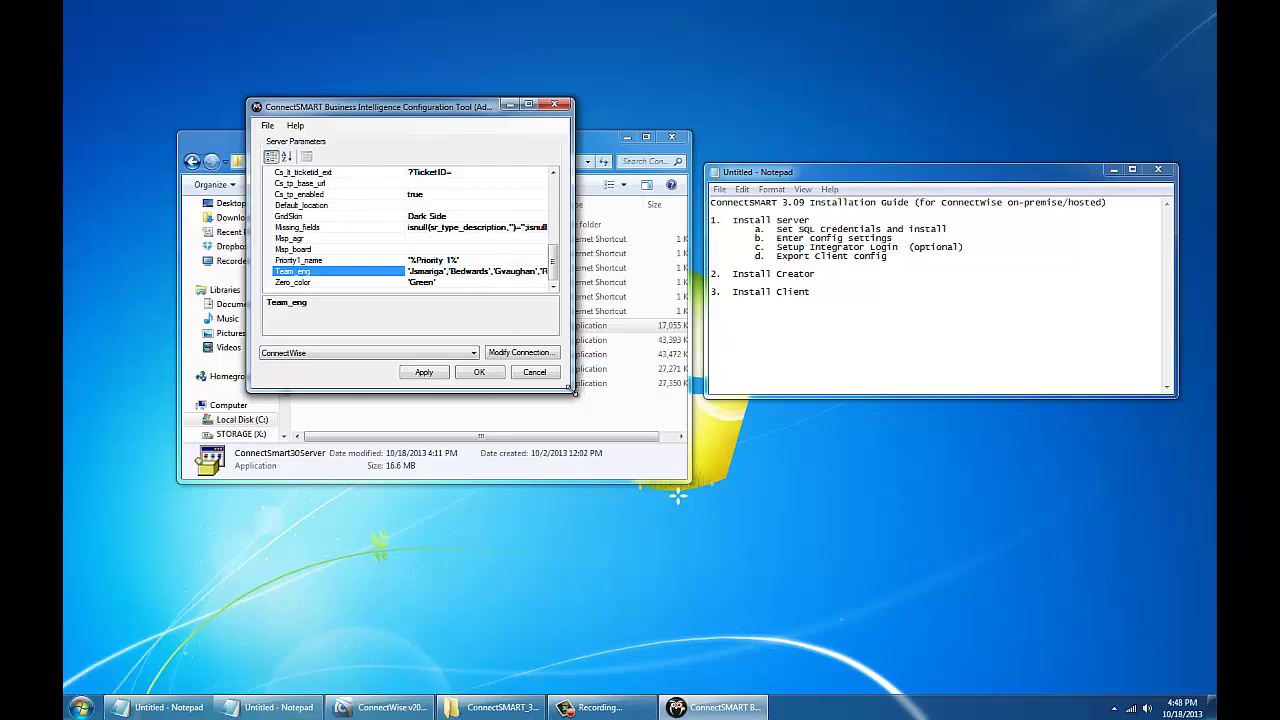
{"action": "left_click_drag", "start_coordinate": [573, 391], "coordinate": [719, 430]}
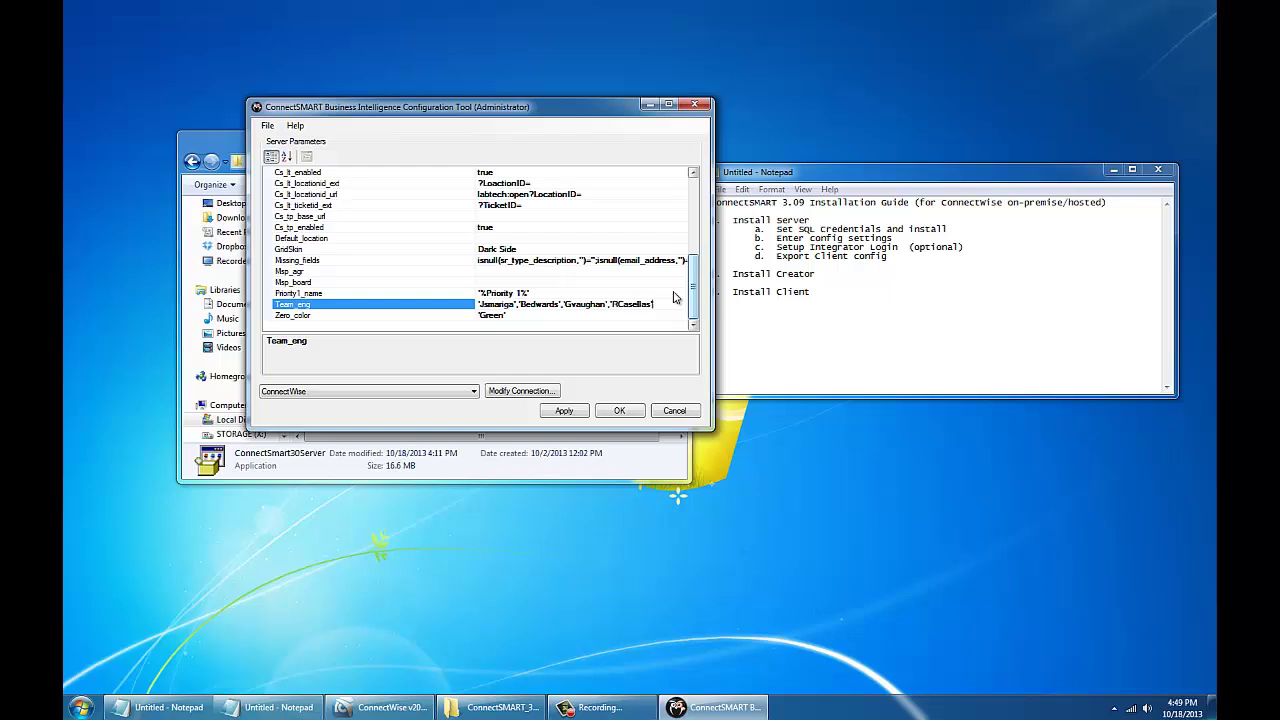
{"action": "key", "text": "shift+Home"}
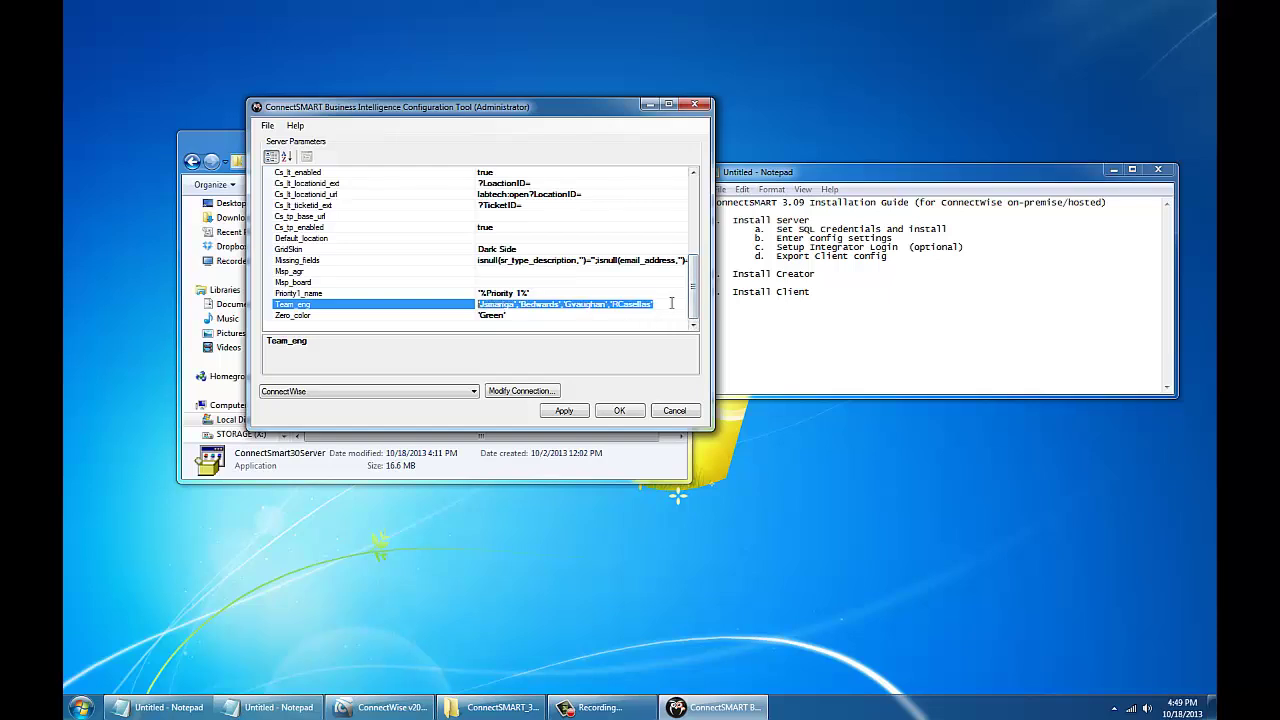
{"action": "key", "text": "BackSpace"}
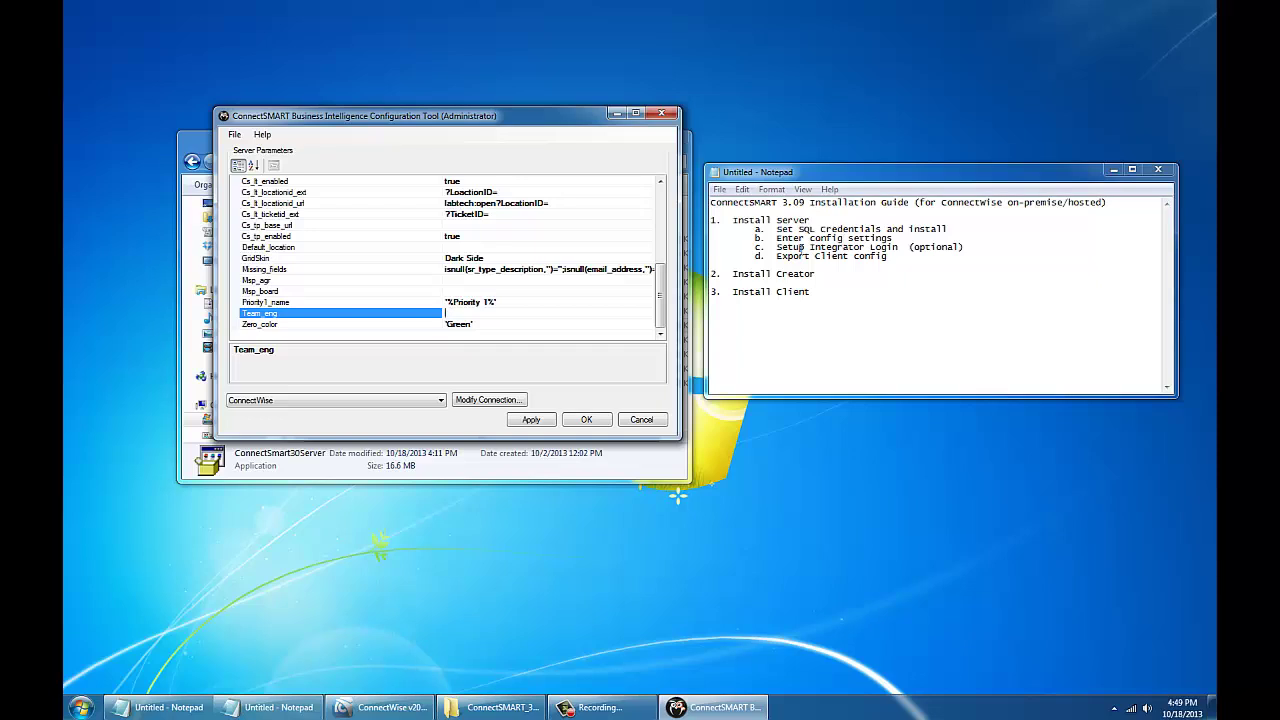
Switch to ConnectWise and review the connectsmart integrator login's access level and enabled APIs, and minimize ConnectWise
{"action": "left_click", "coordinate": [797, 247]}
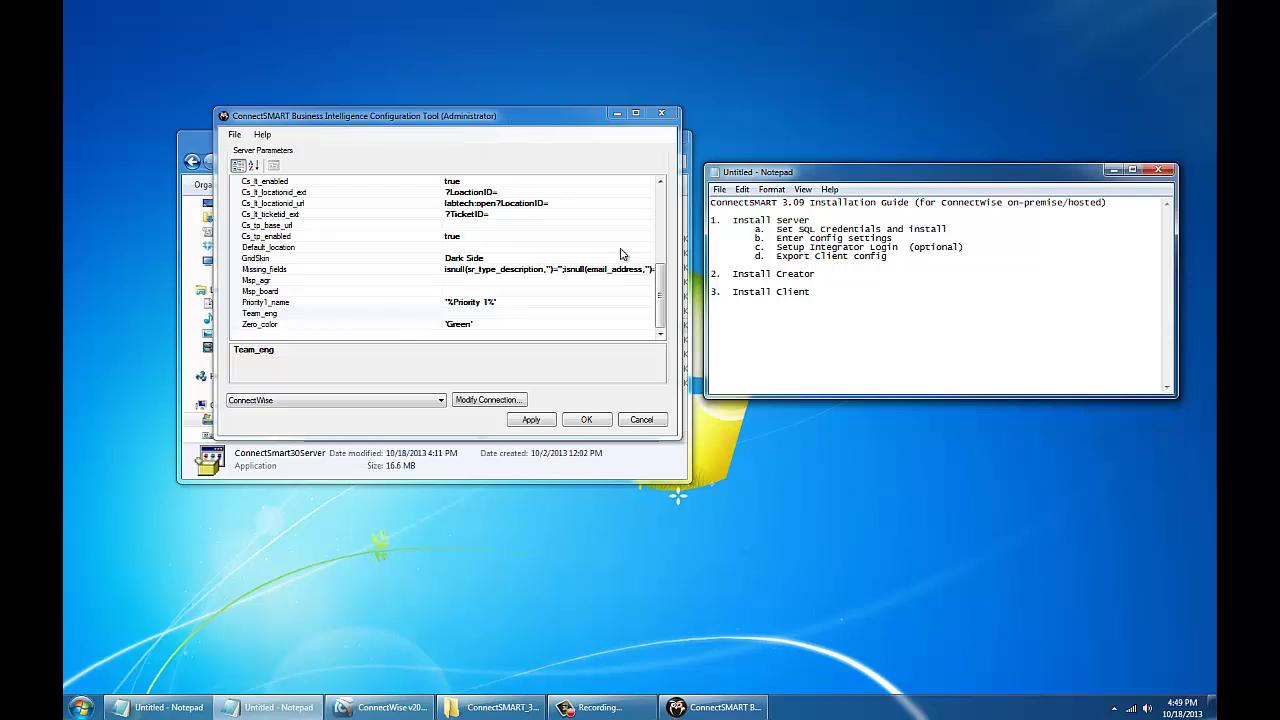
{"action": "left_click", "coordinate": [385, 707]}
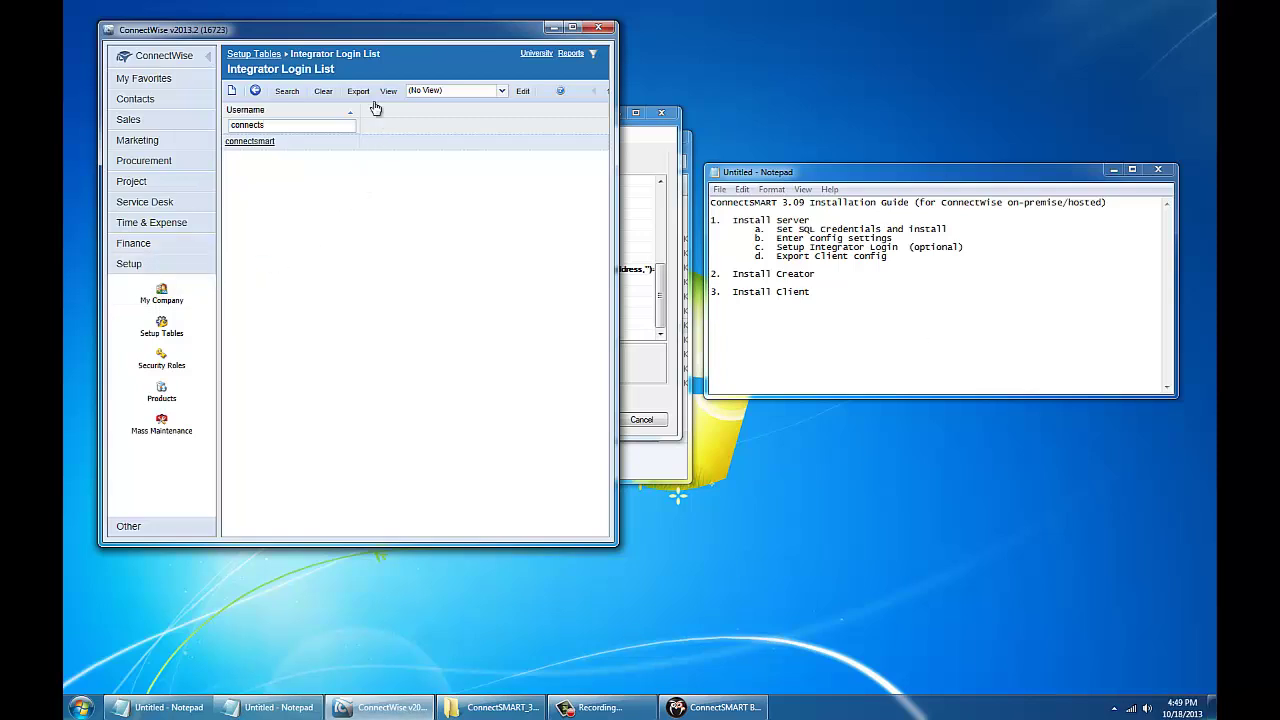
{"action": "left_click", "coordinate": [243, 55]}
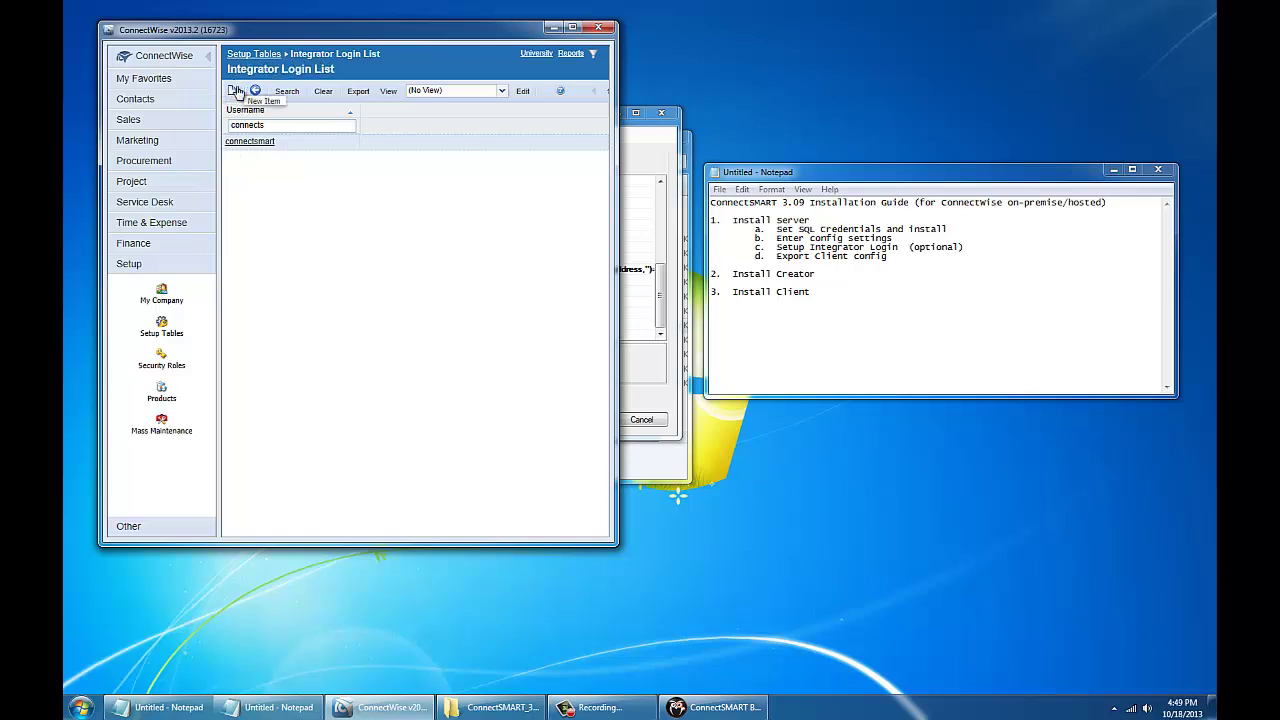
{"action": "left_click", "coordinate": [247, 141]}
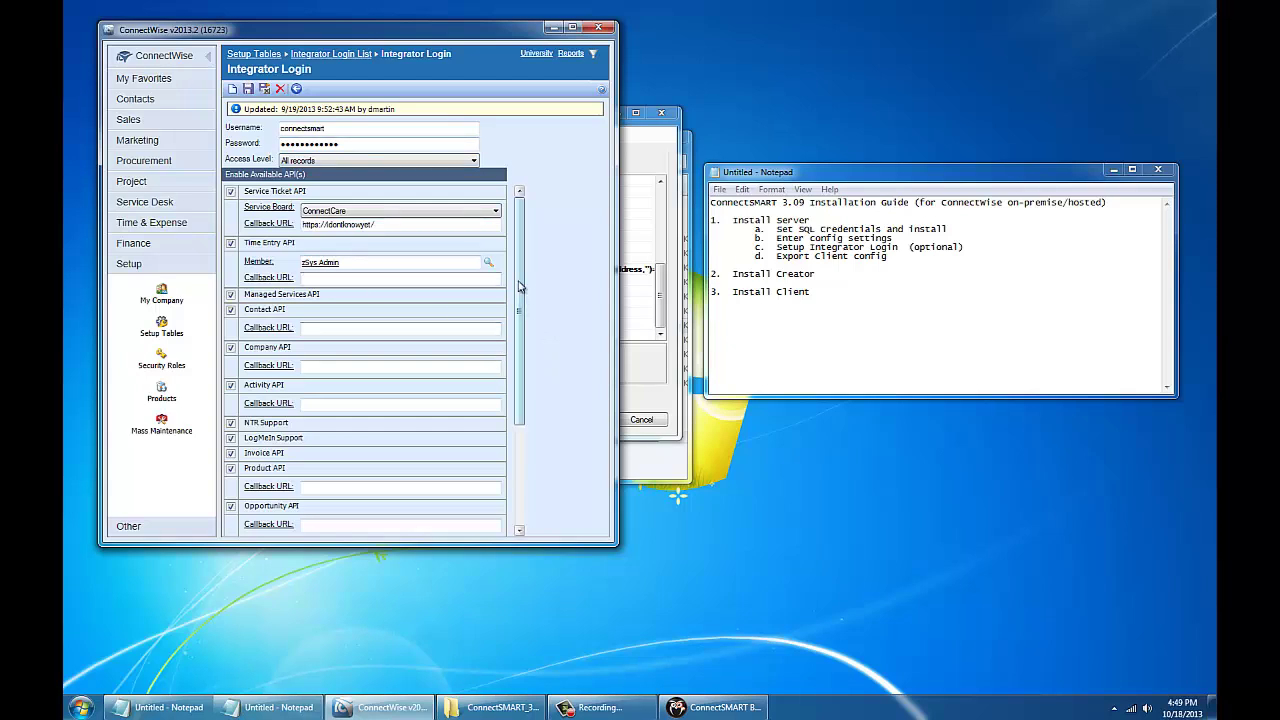
{"action": "left_click_drag", "start_coordinate": [523, 286], "coordinate": [455, 481]}
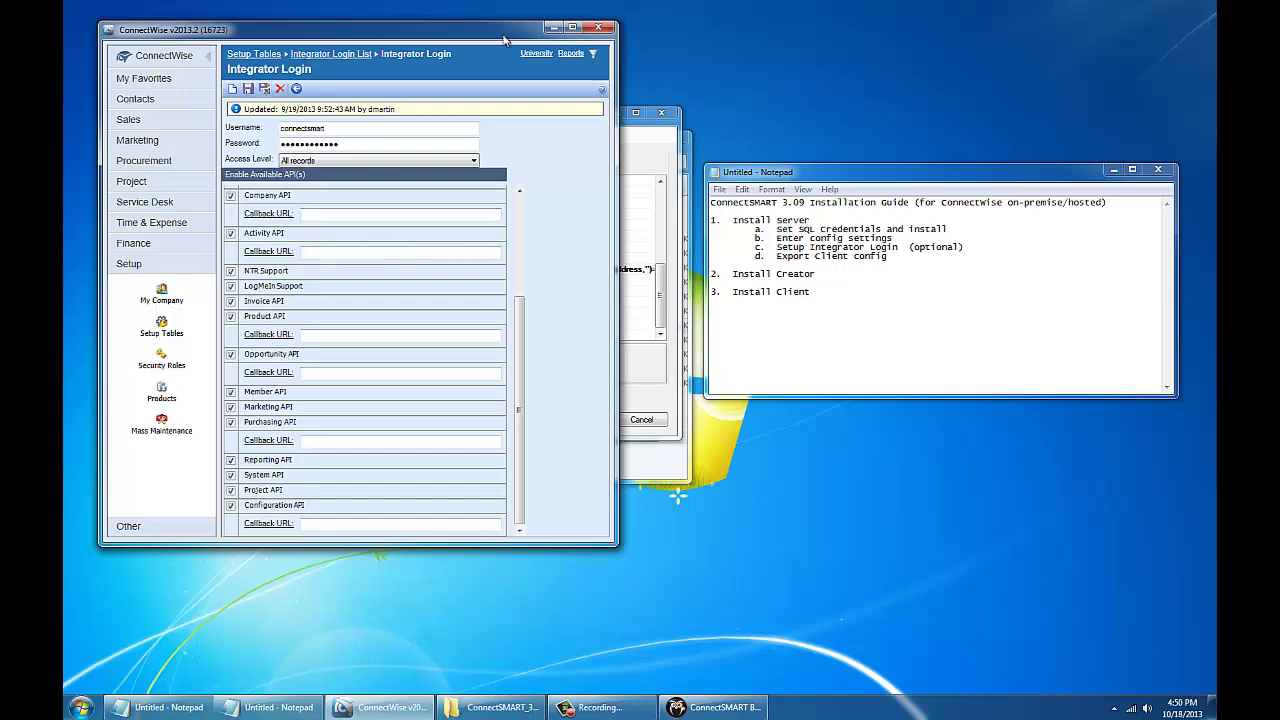
{"action": "left_click", "coordinate": [551, 27]}
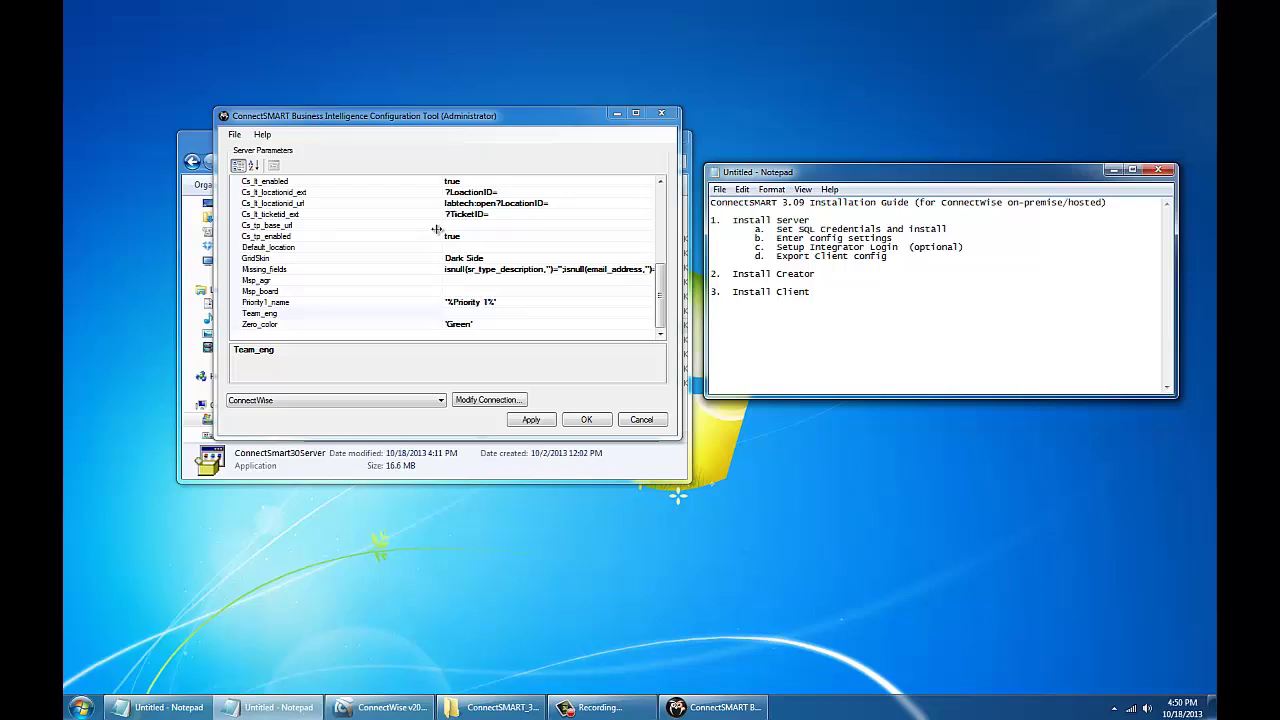
Enter the API password in the Cs_cw_apipassword server parameter and set Cs_cw_apiuser to connectsmart
{"action": "left_click", "coordinate": [662, 214]}
{"action": "scroll", "coordinate": [660, 227], "scroll_direction": "up", "scroll_amount": 1}
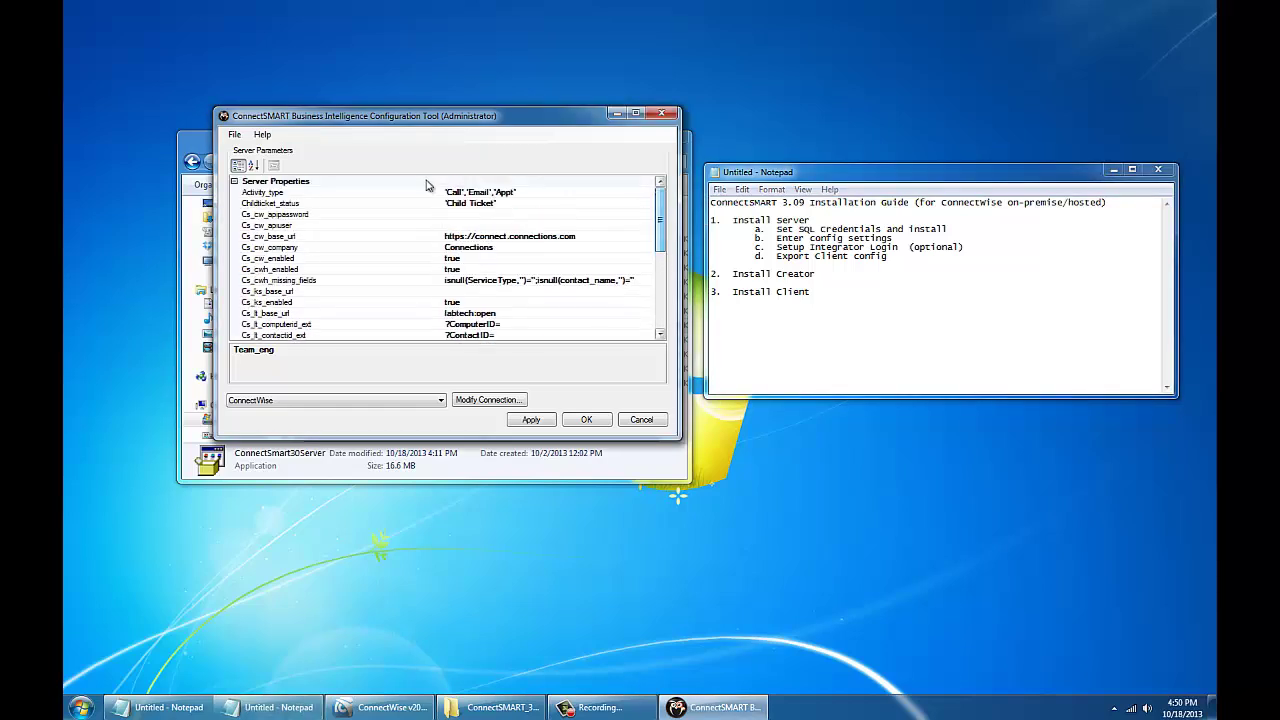
{"action": "left_click", "coordinate": [455, 214]}
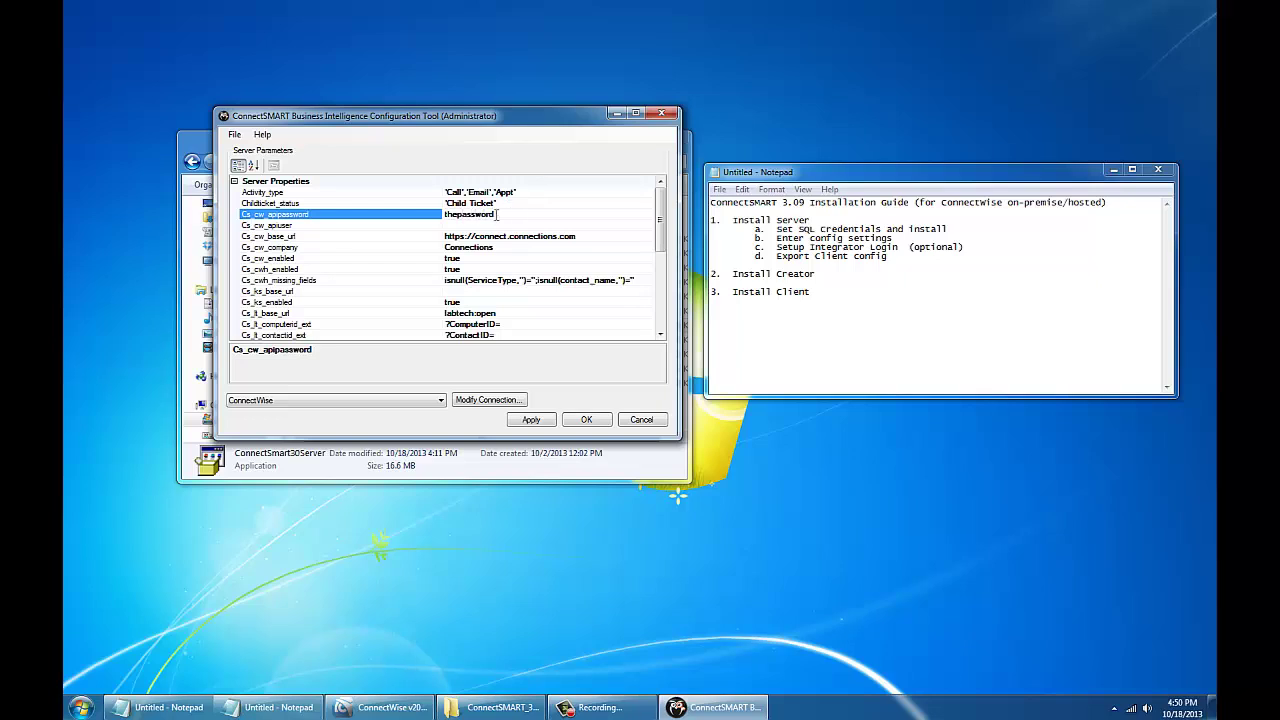
{"action": "left_click", "coordinate": [456, 225]}
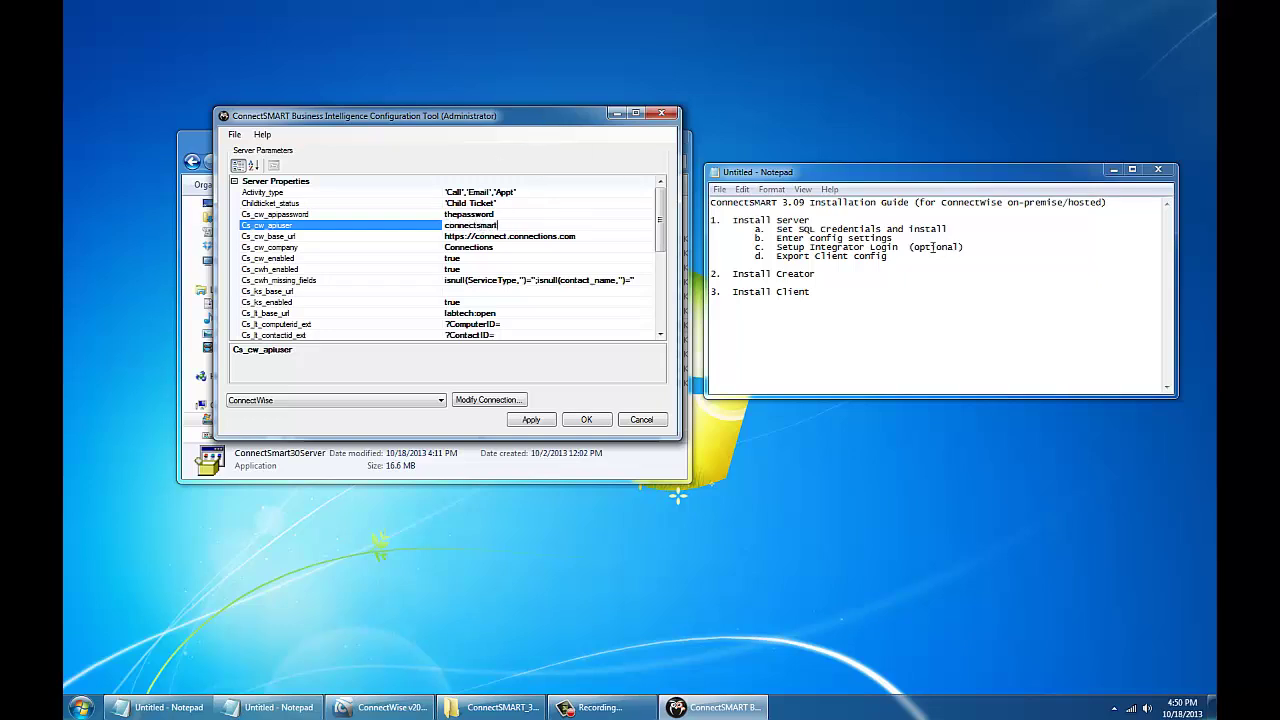
Generate the client configuration file by hostname in C:\Users\Root\Desktop, and close the server configuration tool with its settings accepted
{"action": "left_click", "coordinate": [971, 245]}
{"action": "left_click", "coordinate": [234, 136]}
{"action": "left_click", "coordinate": [232, 145]}
{"action": "left_click", "coordinate": [234, 134]}
{"action": "left_click", "coordinate": [262, 151]}
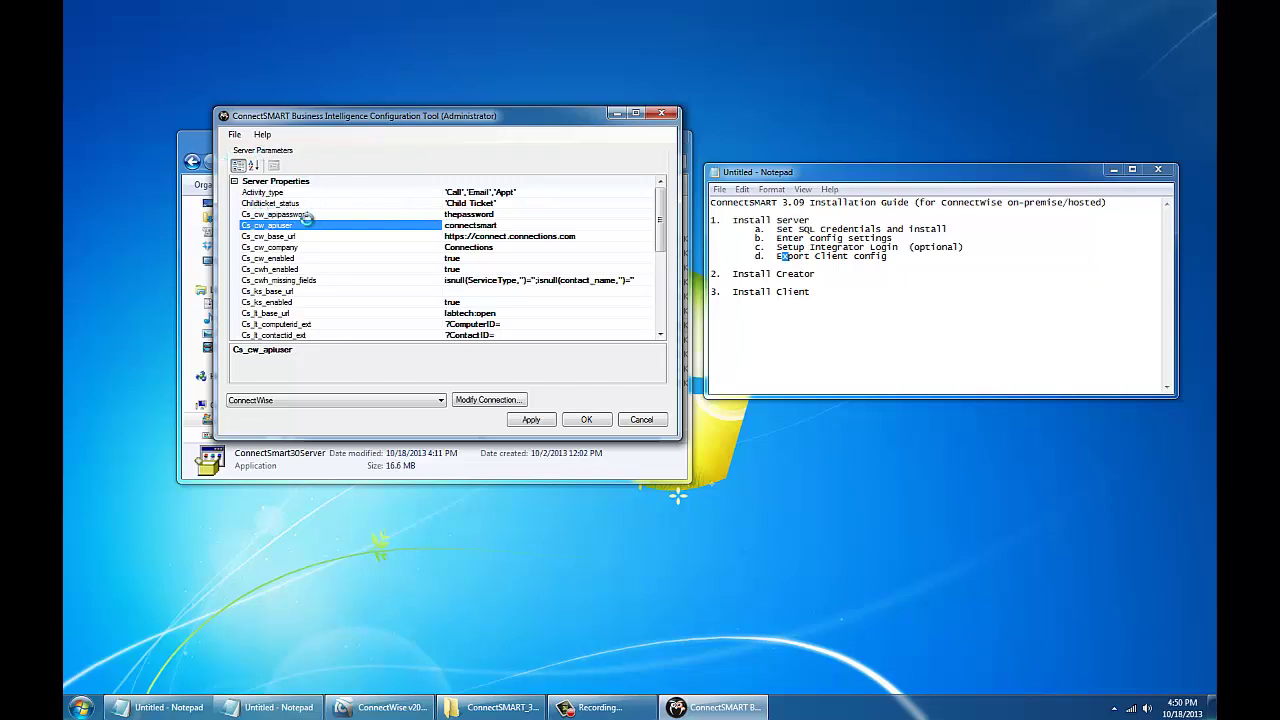
{"action": "left_click", "coordinate": [528, 297]}
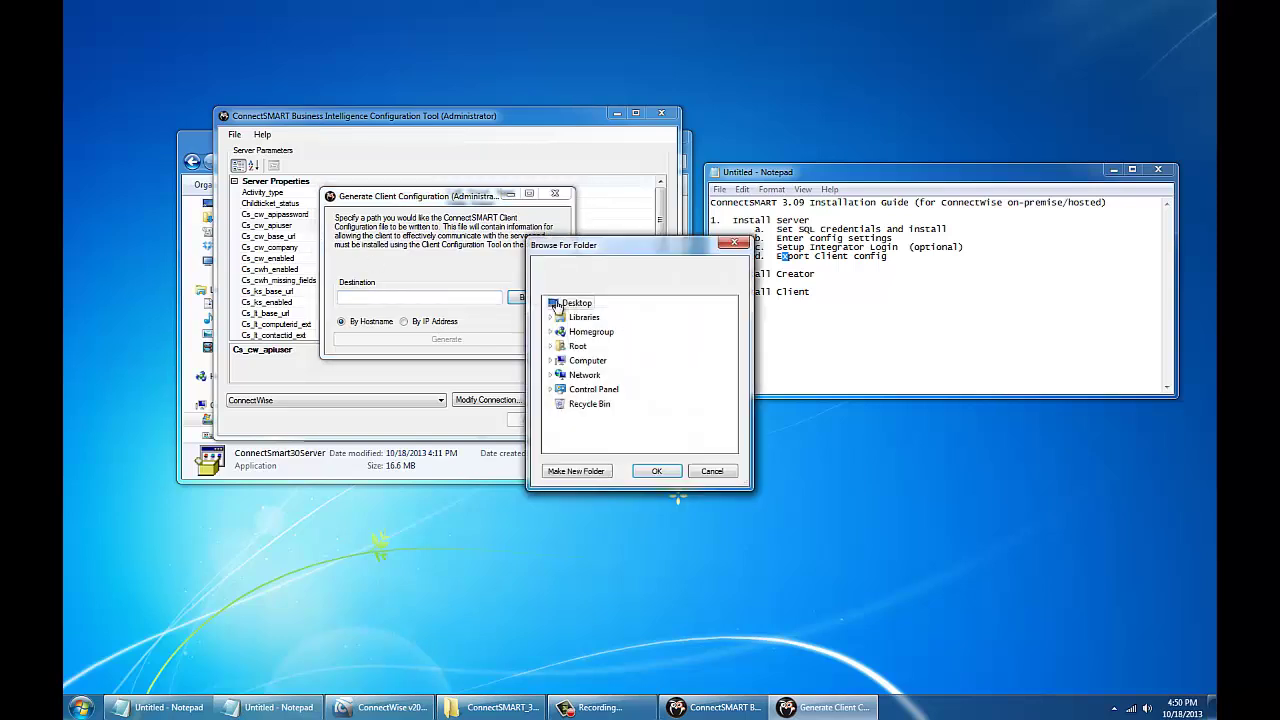
{"action": "left_click", "coordinate": [660, 472]}
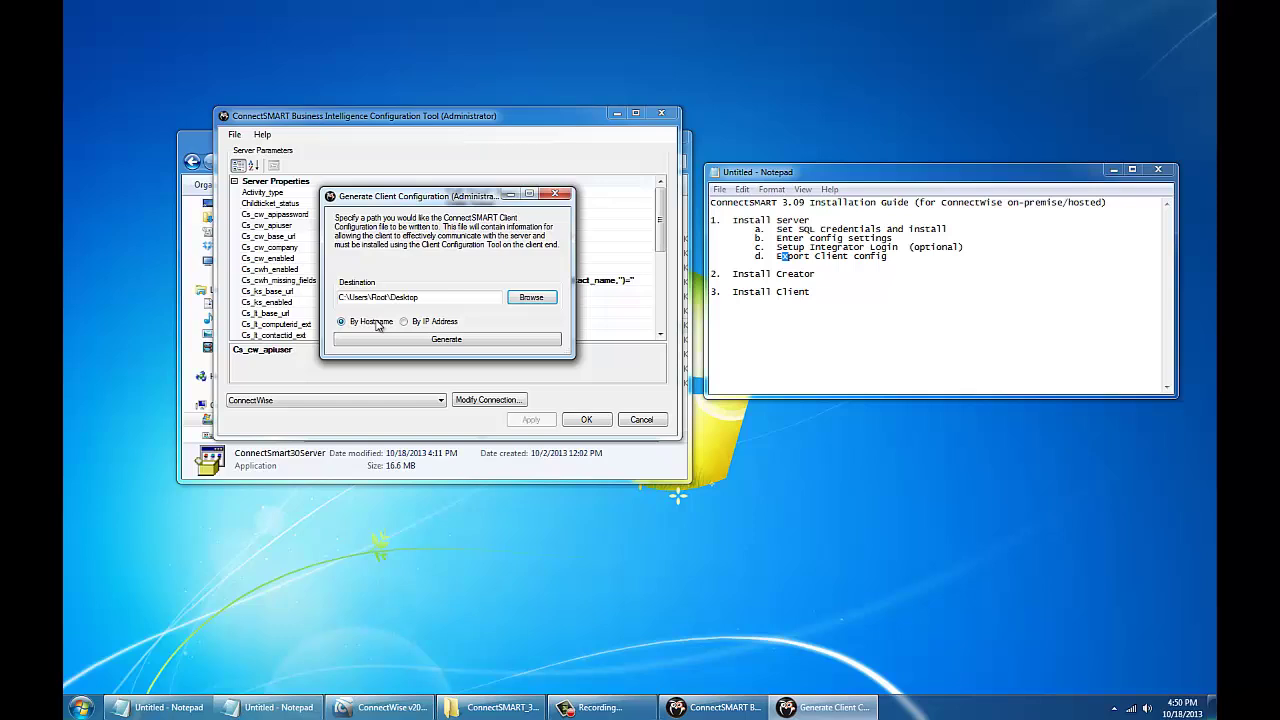
{"action": "left_click", "coordinate": [446, 340]}
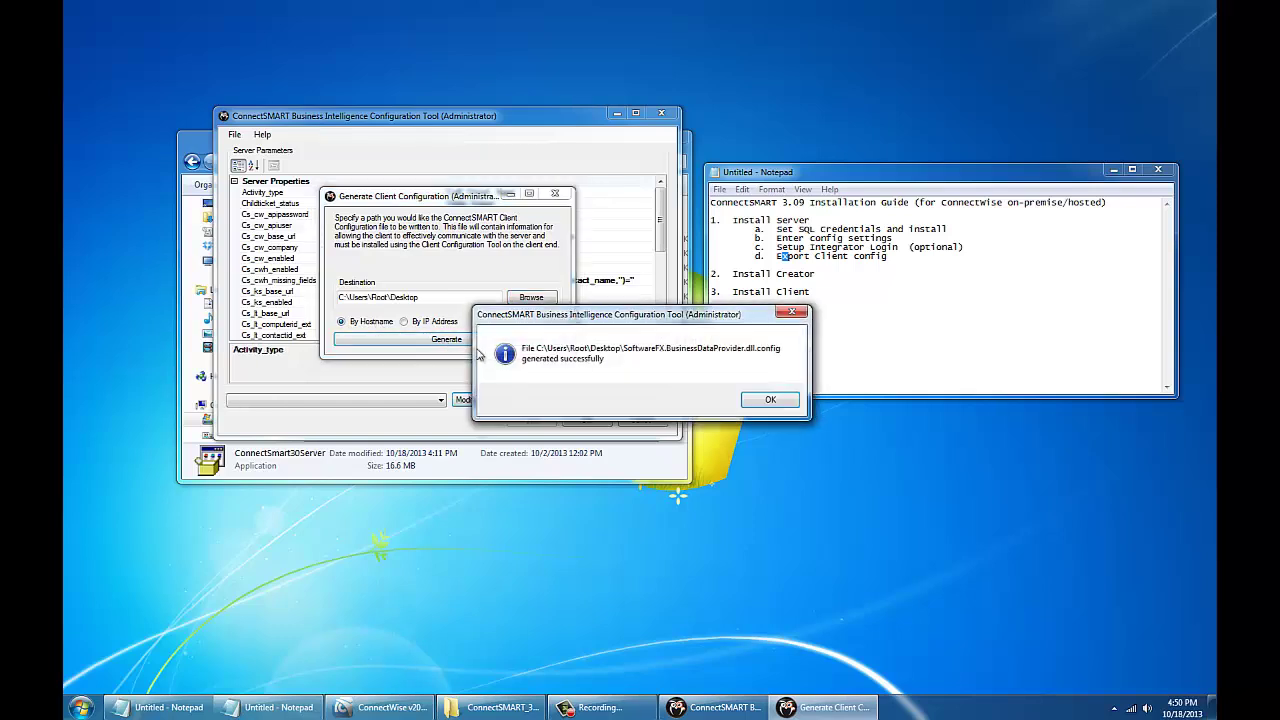
{"action": "left_click", "coordinate": [770, 400]}
{"action": "left_click", "coordinate": [563, 195]}
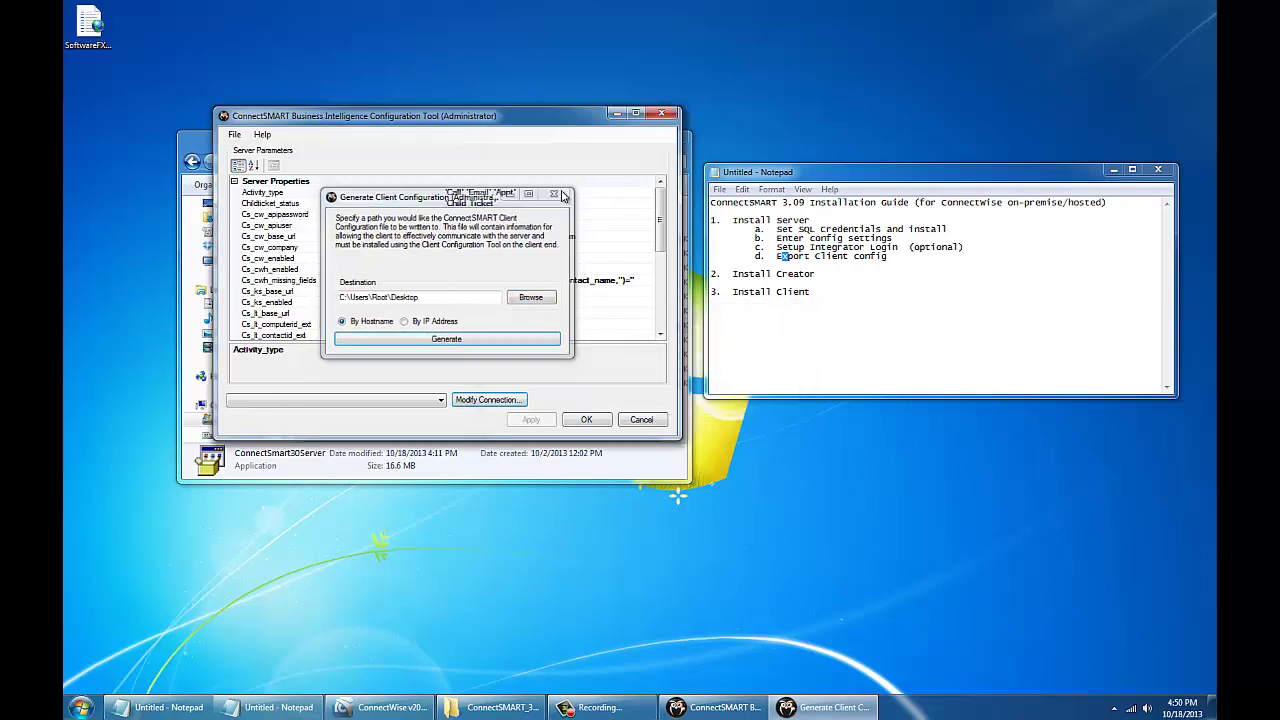
{"action": "left_click", "coordinate": [87, 40]}
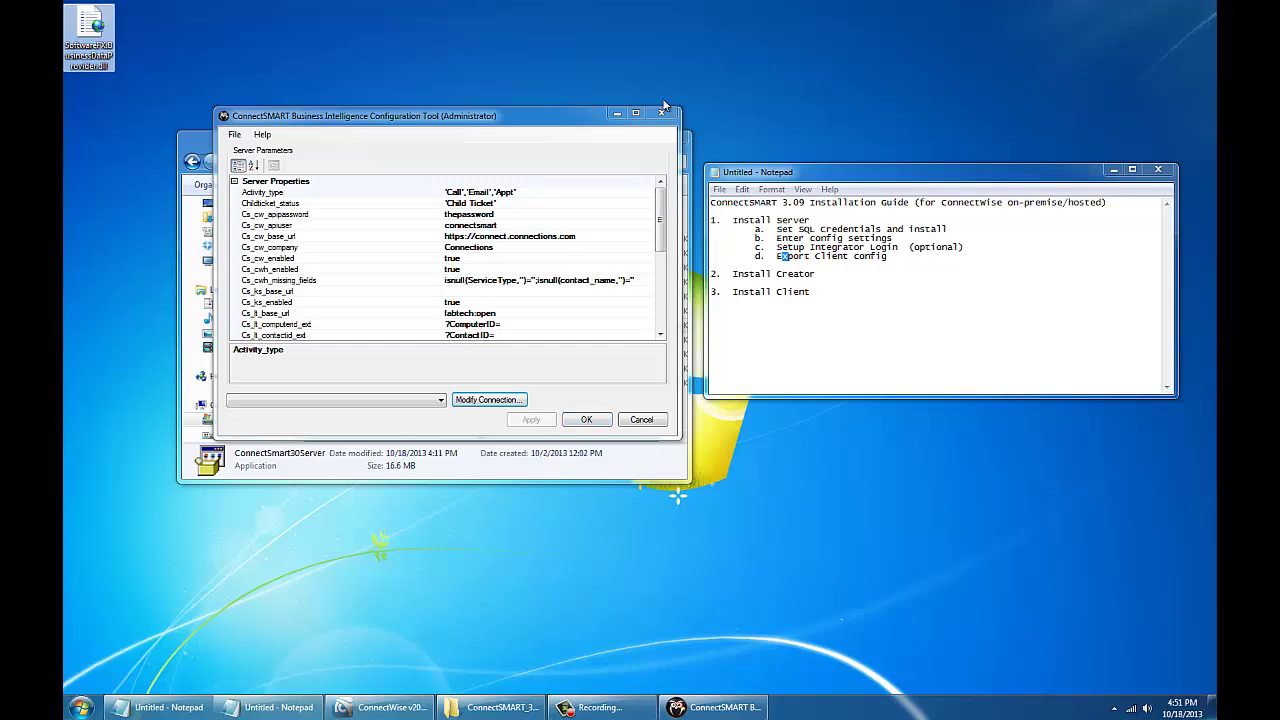
{"action": "left_click", "coordinate": [587, 420]}
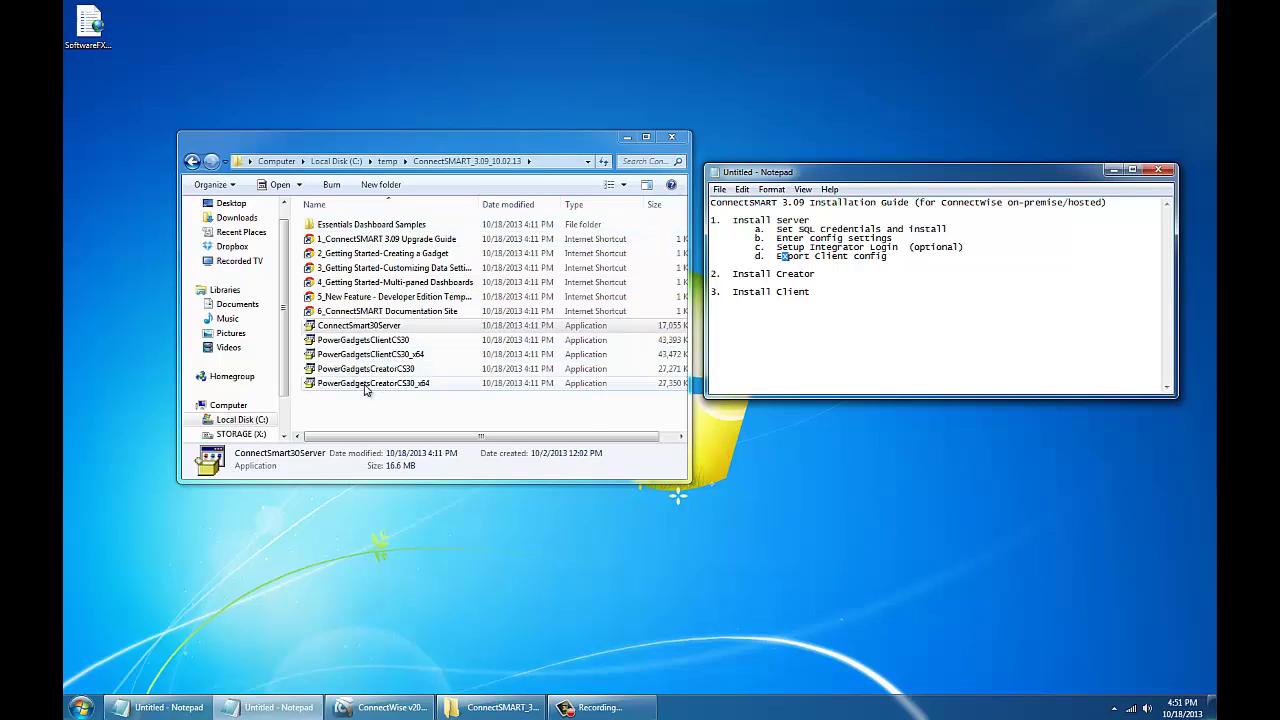
Install PowerGadgetsCreatorCS30_x64 as administrator and finish with the option to run the configuration tool enabled
{"action": "right_click", "coordinate": [365, 385]}
{"action": "left_click", "coordinate": [434, 409]}
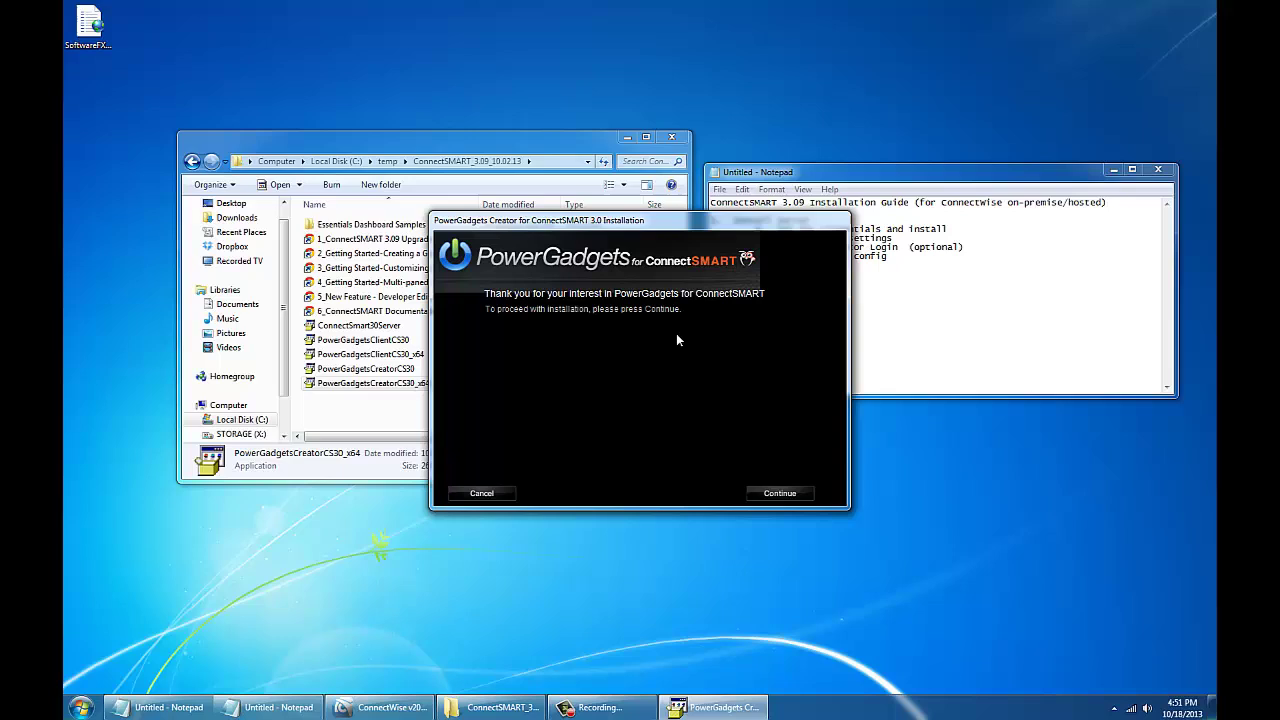
{"action": "left_click", "coordinate": [771, 496]}
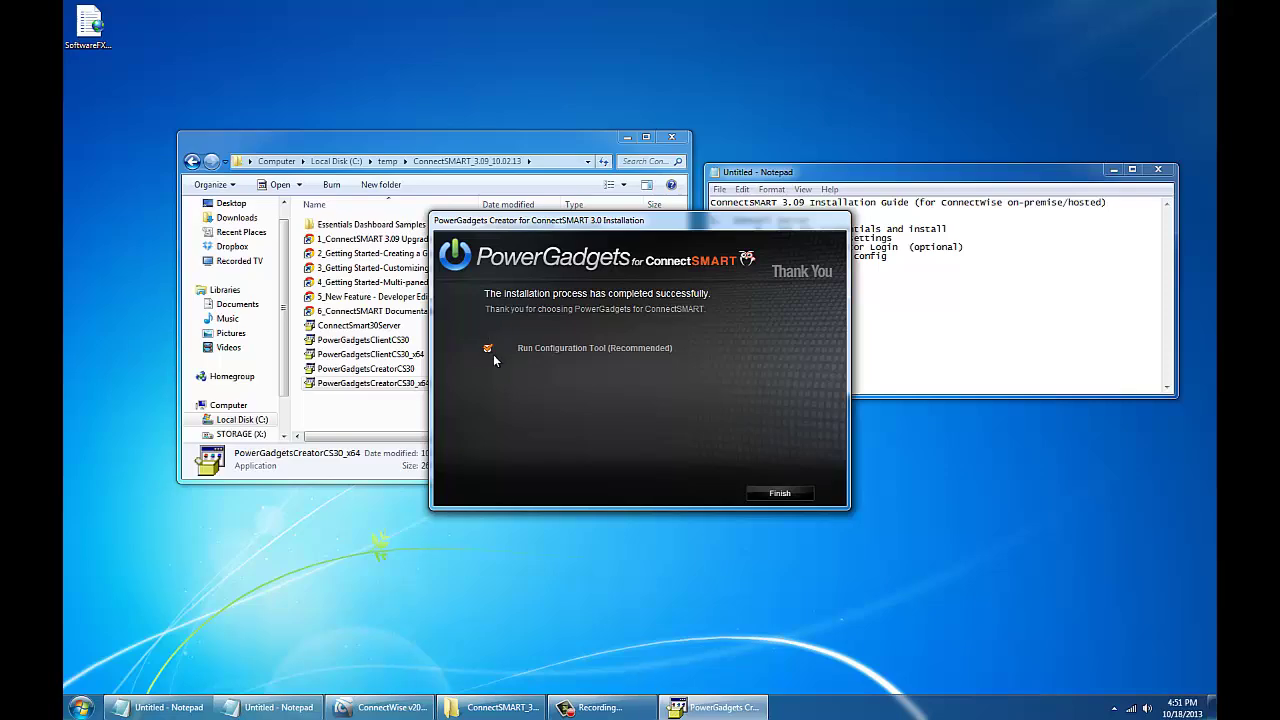
{"action": "left_click", "coordinate": [779, 493]}
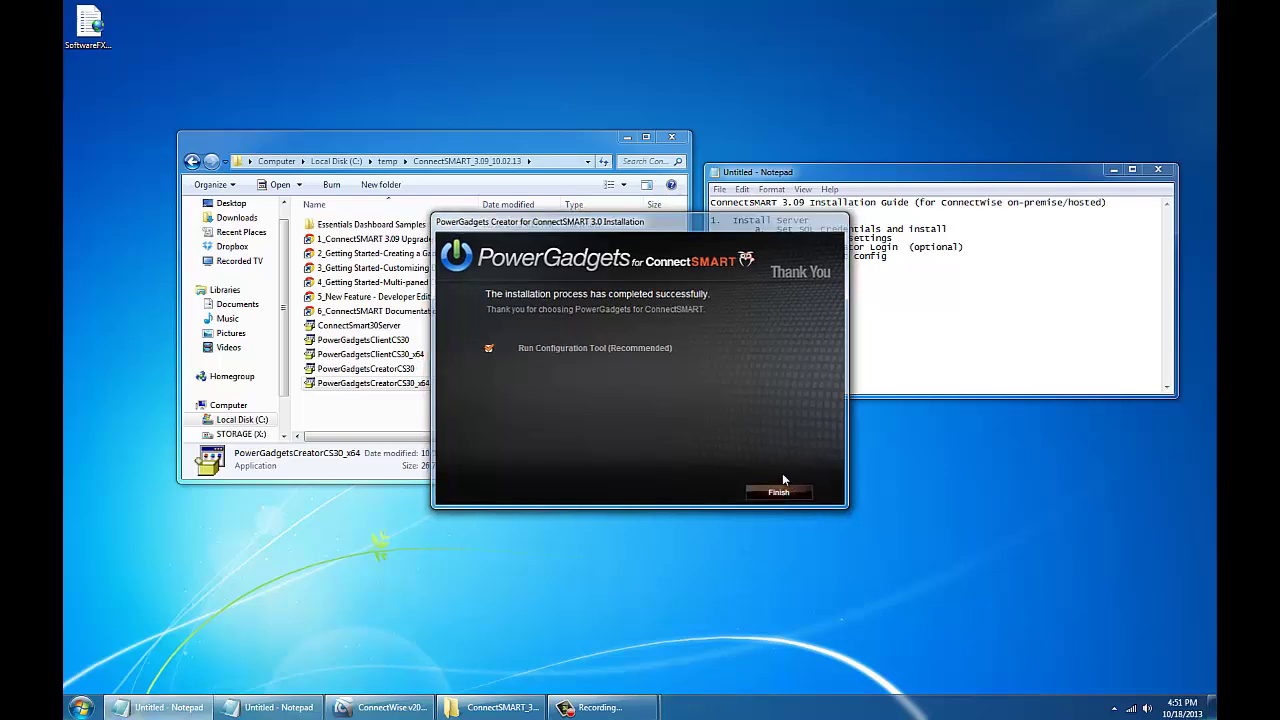
Install the SoftwareFX.BusinessDataProvider.dll configuration file from the Desktop for the Creator and close the Client Configuration Tool
{"action": "left_click", "coordinate": [306, 106]}
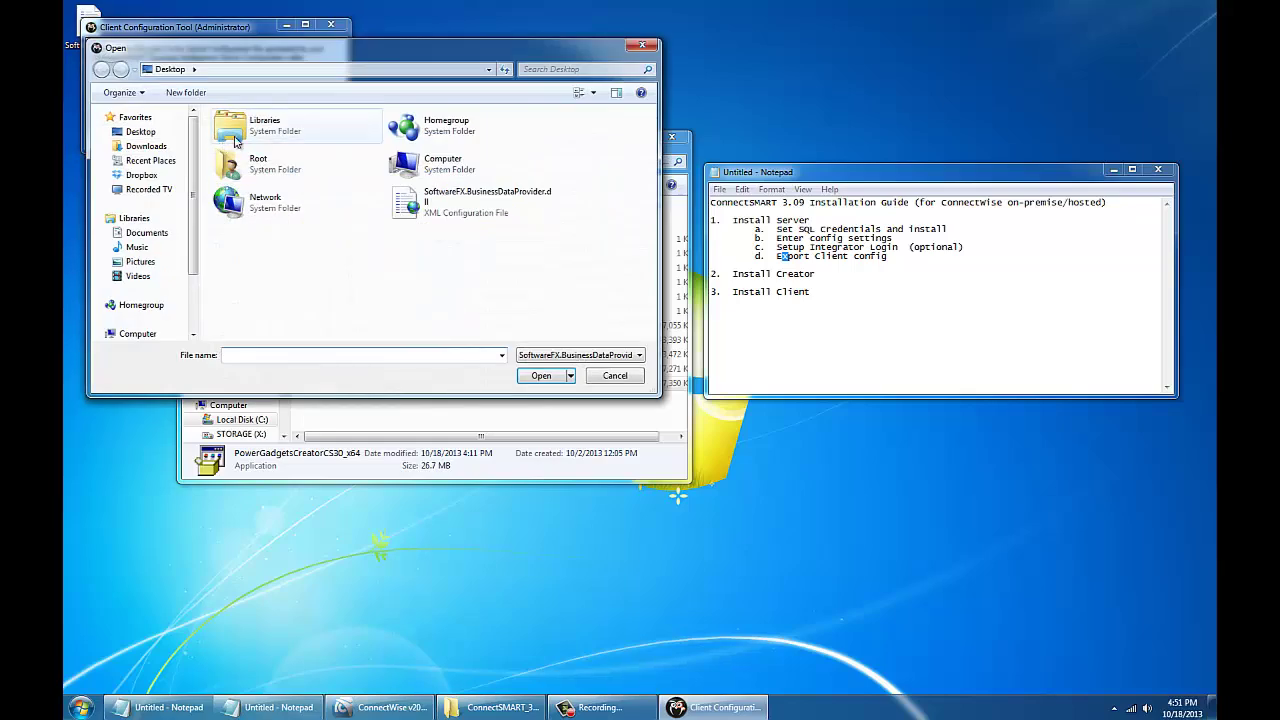
{"action": "double_click", "coordinate": [432, 206]}
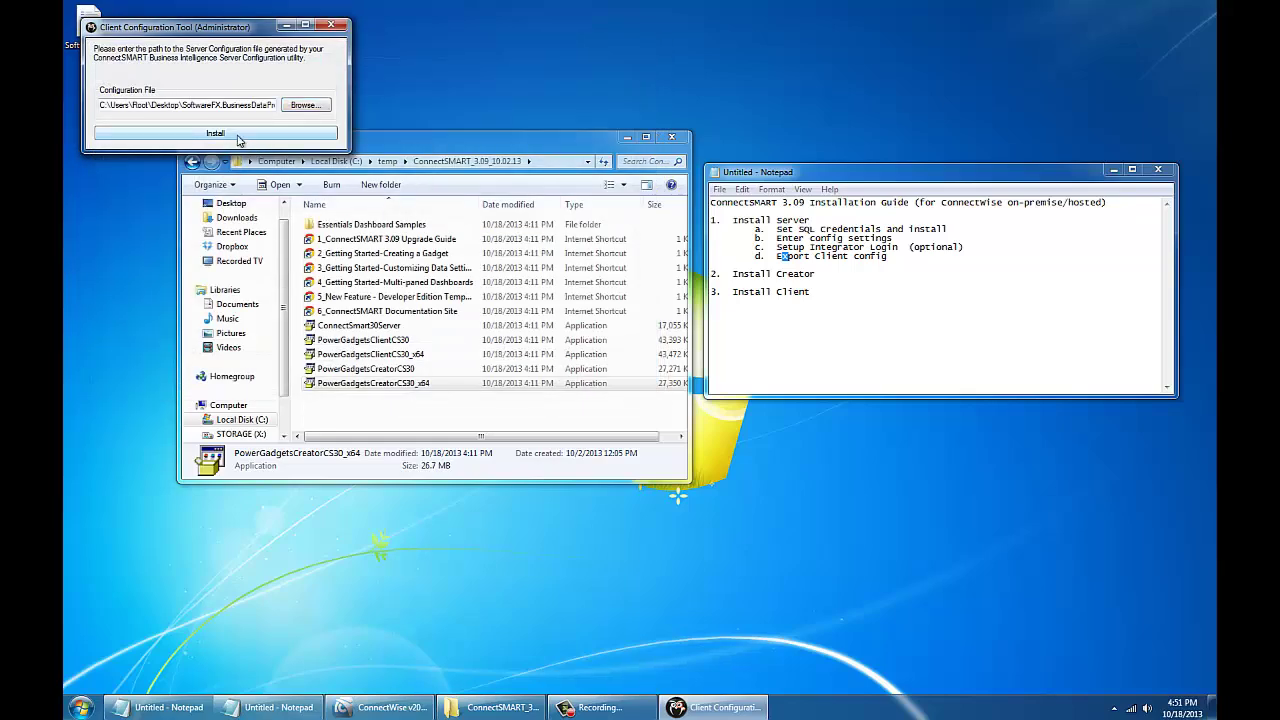
{"action": "key", "text": "Return"}
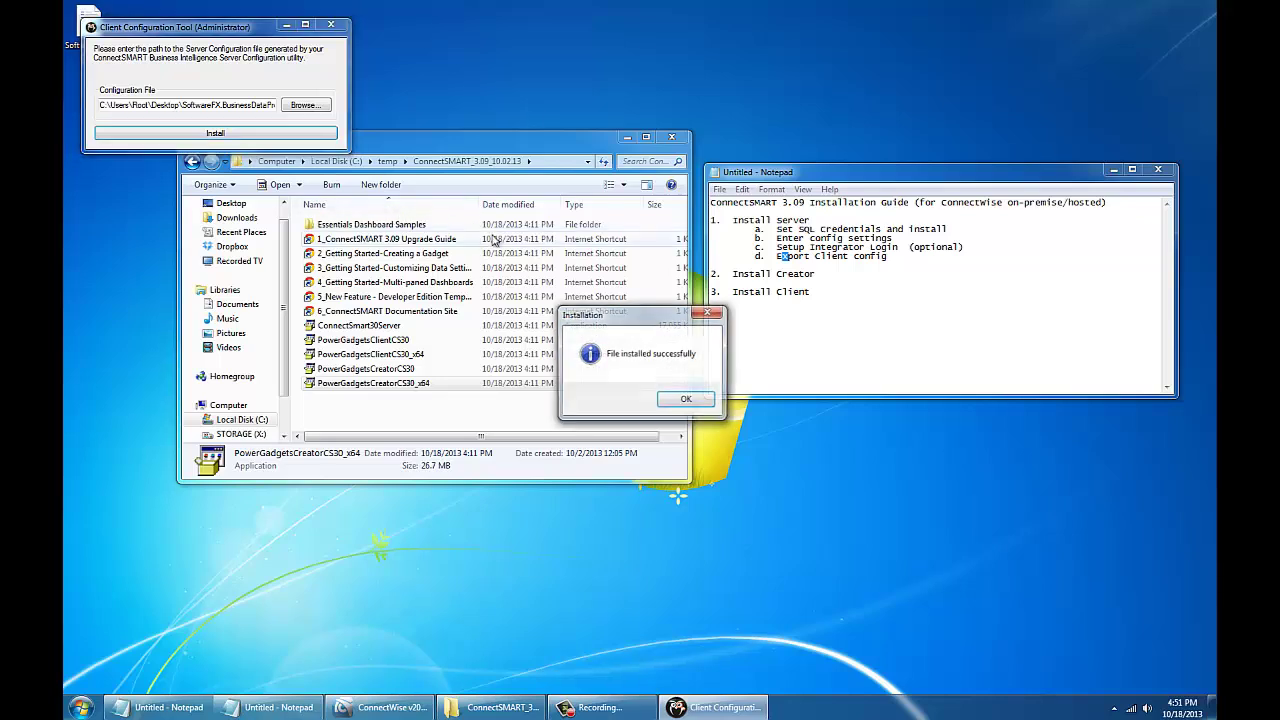
{"action": "left_click", "coordinate": [690, 403]}
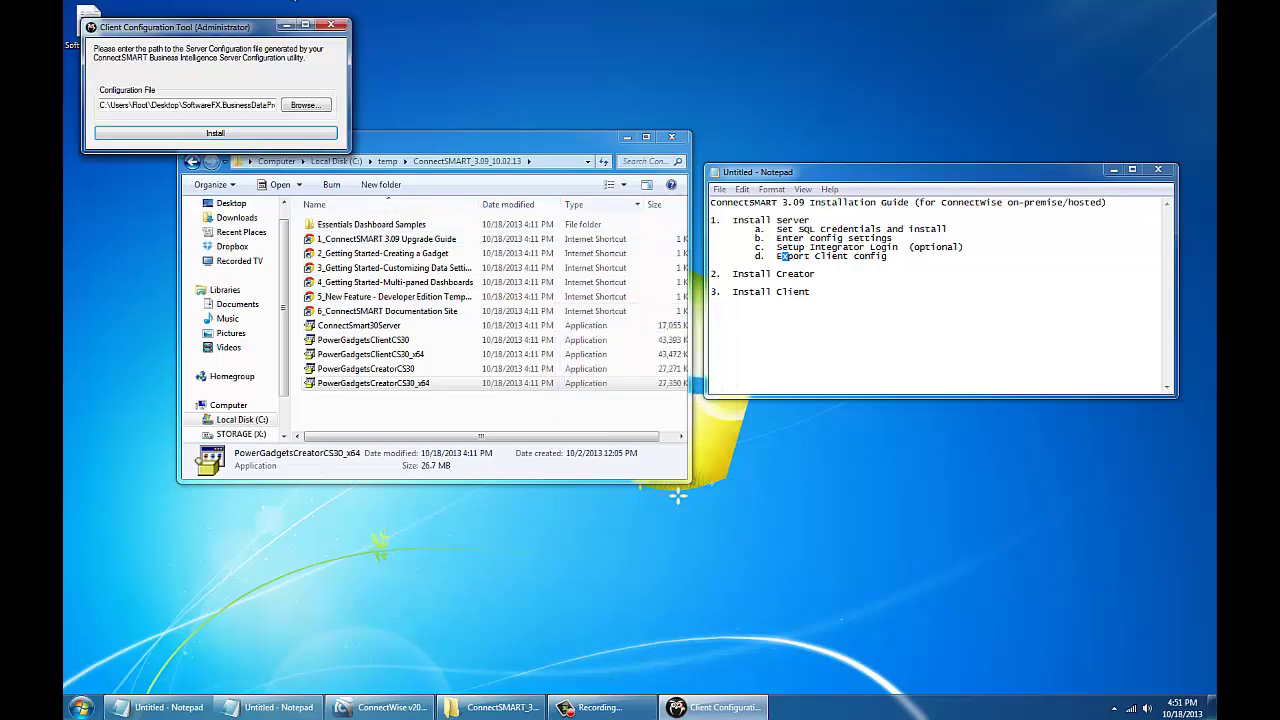
{"action": "left_click", "coordinate": [331, 24]}
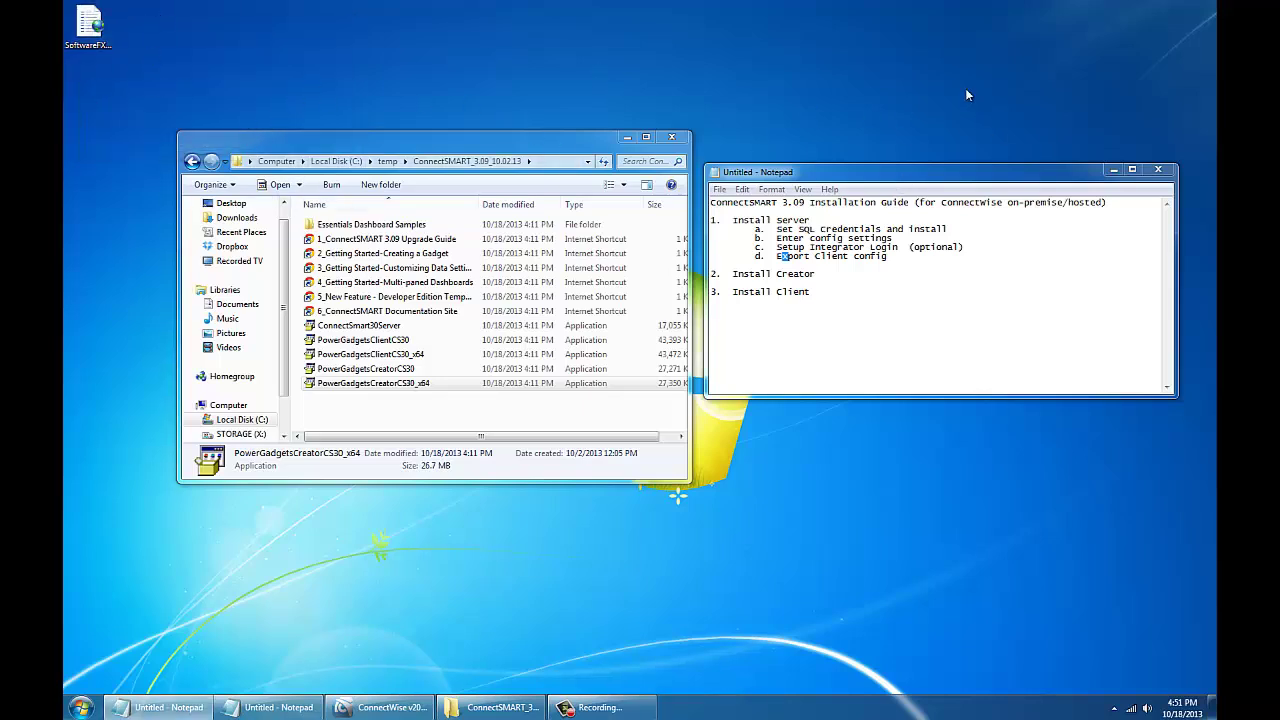
Install PowerGadgetsClientCS30_x64 as administrator, providing the serial number, and finish with the option to run the configuration tool enabled
{"action": "left_click", "coordinate": [372, 356]}
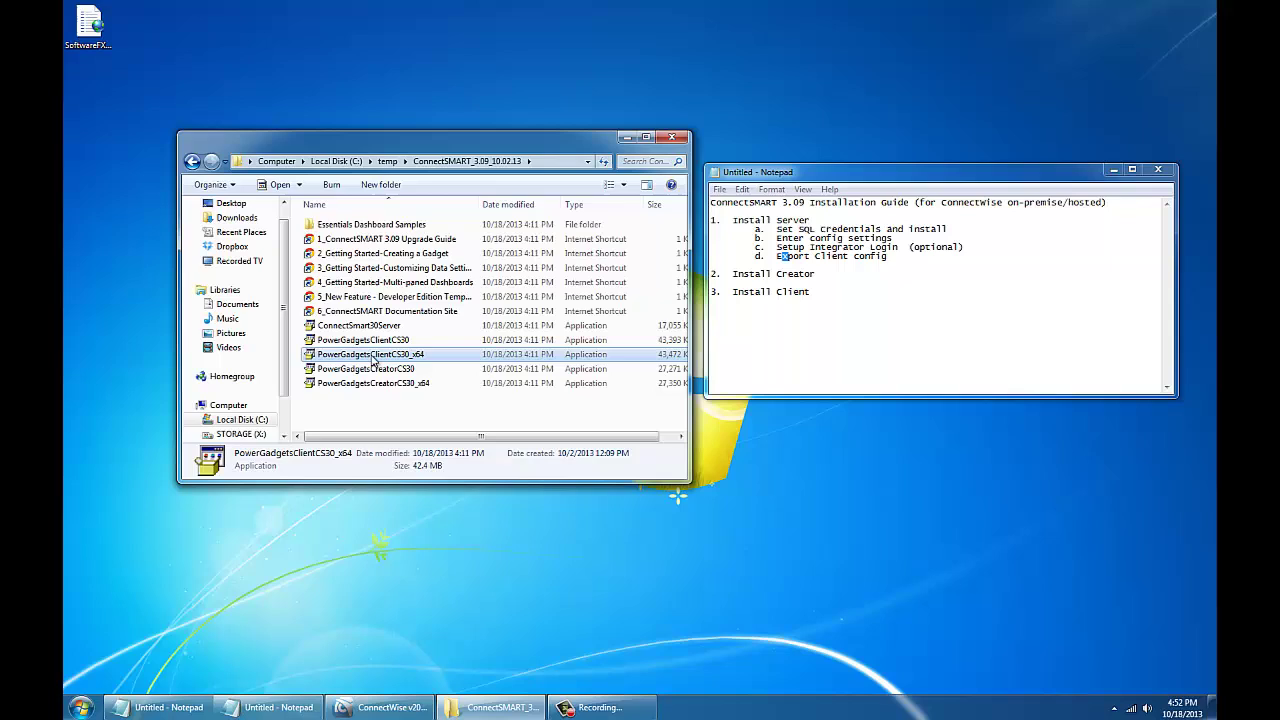
{"action": "right_click", "coordinate": [362, 356]}
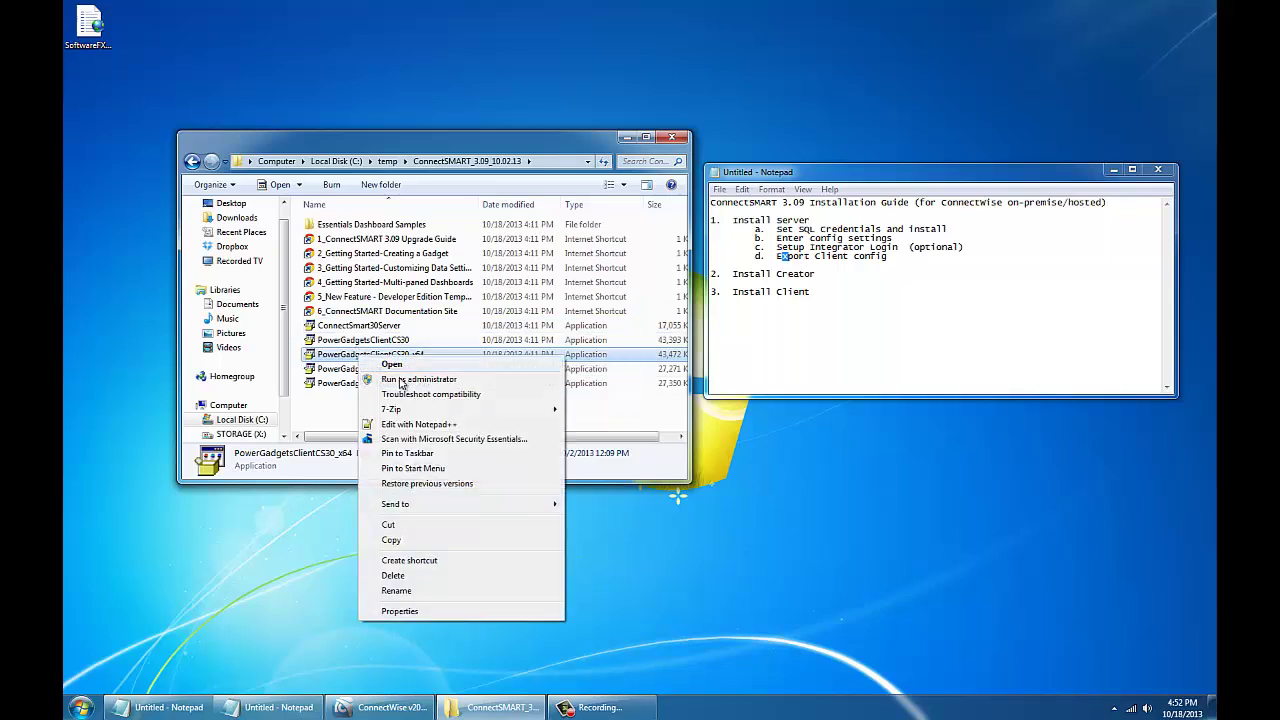
{"action": "left_click", "coordinate": [414, 385]}
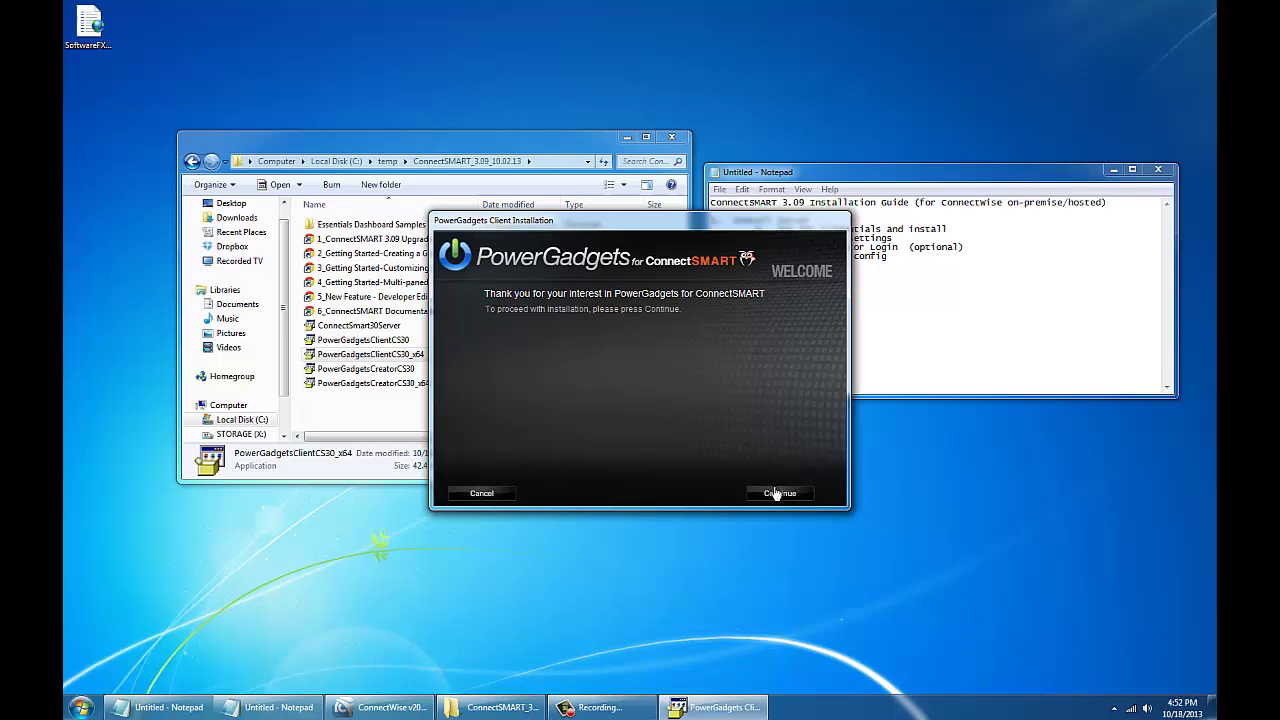
{"action": "left_click", "coordinate": [778, 493]}
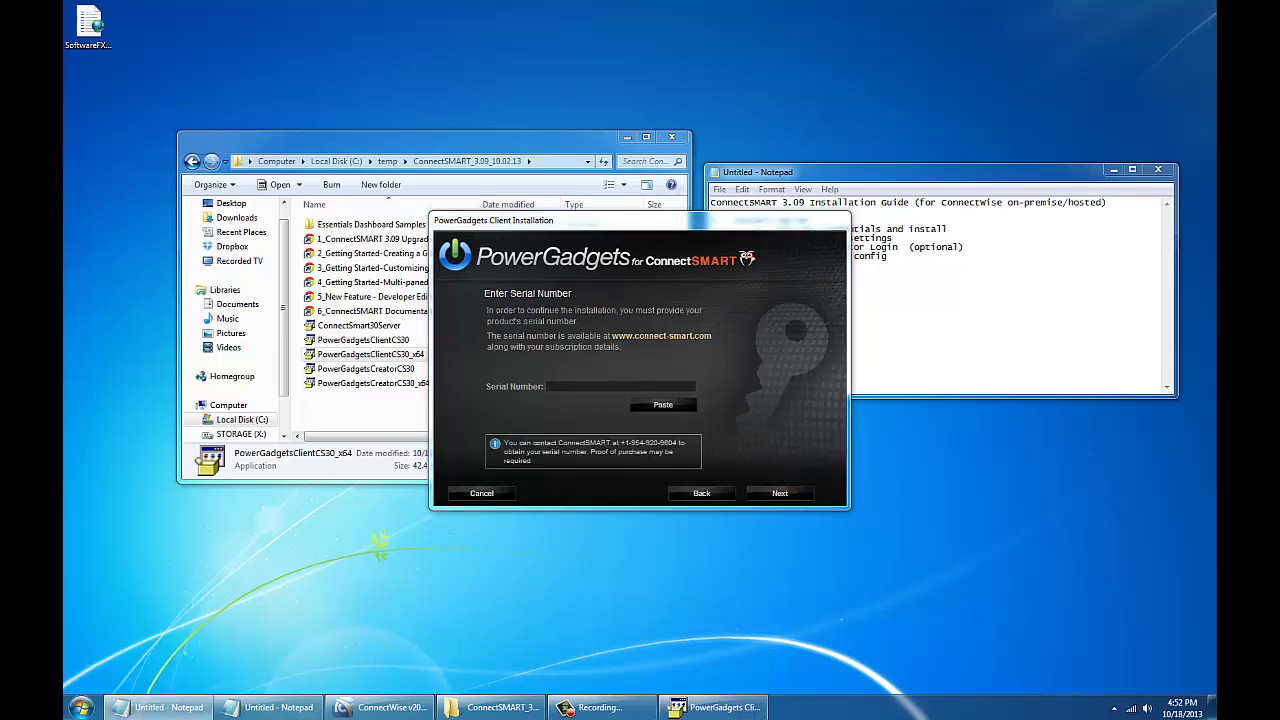
{"action": "key", "text": "Return"}
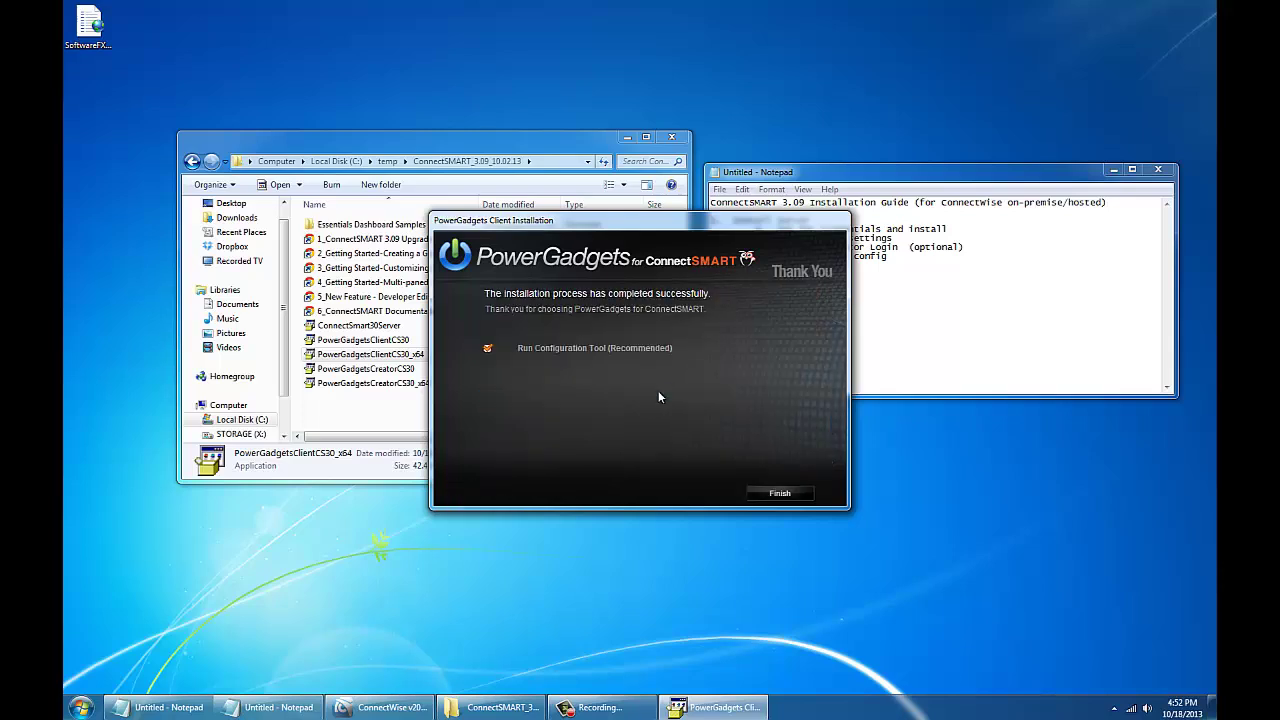
{"action": "left_click", "coordinate": [779, 493]}
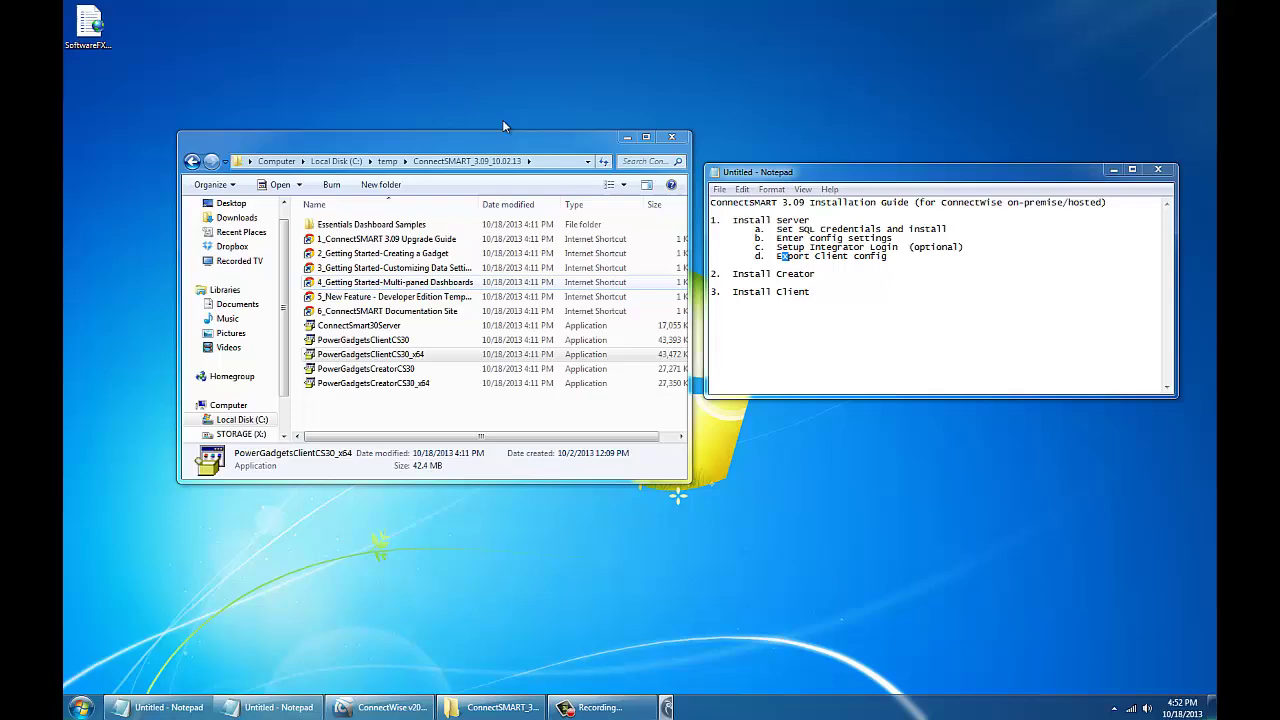
Install the SoftwareFX.BusinessDataProvider.dll configuration file from the Desktop for the PowerGadgets Client and close the Client Configuration Tool
{"action": "left_click", "coordinate": [408, 208]}
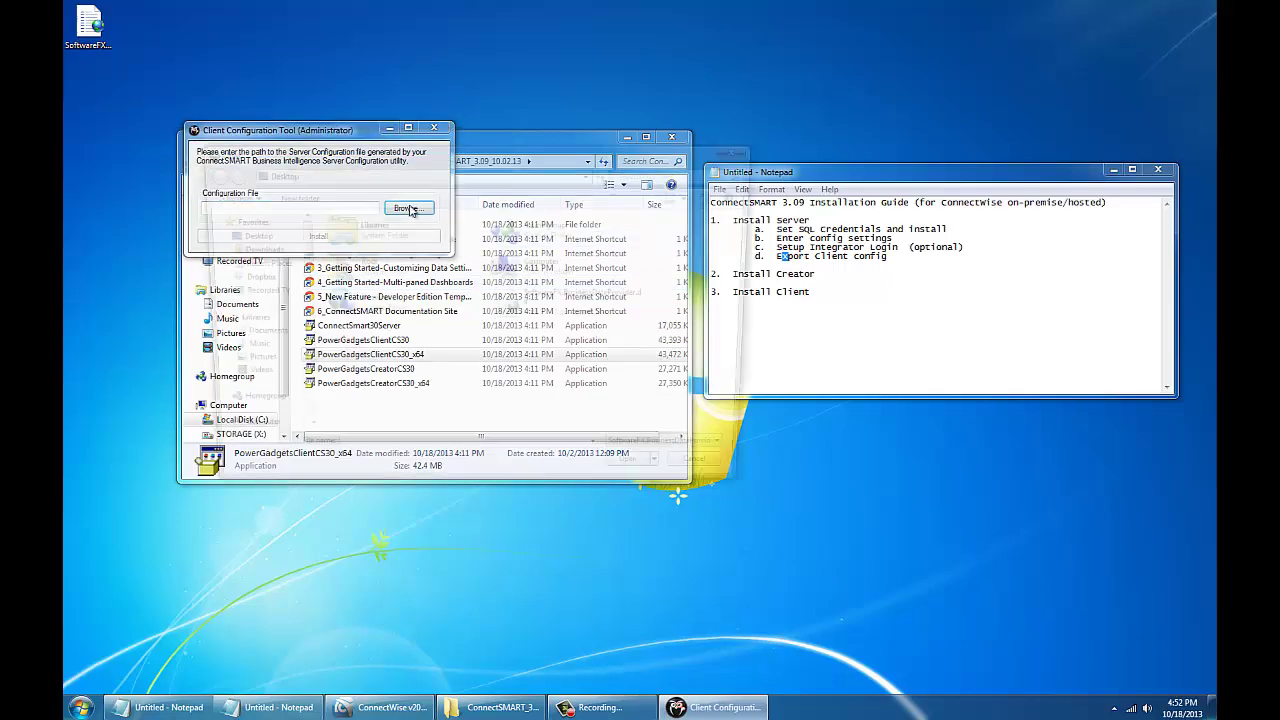
{"action": "double_click", "coordinate": [546, 307]}
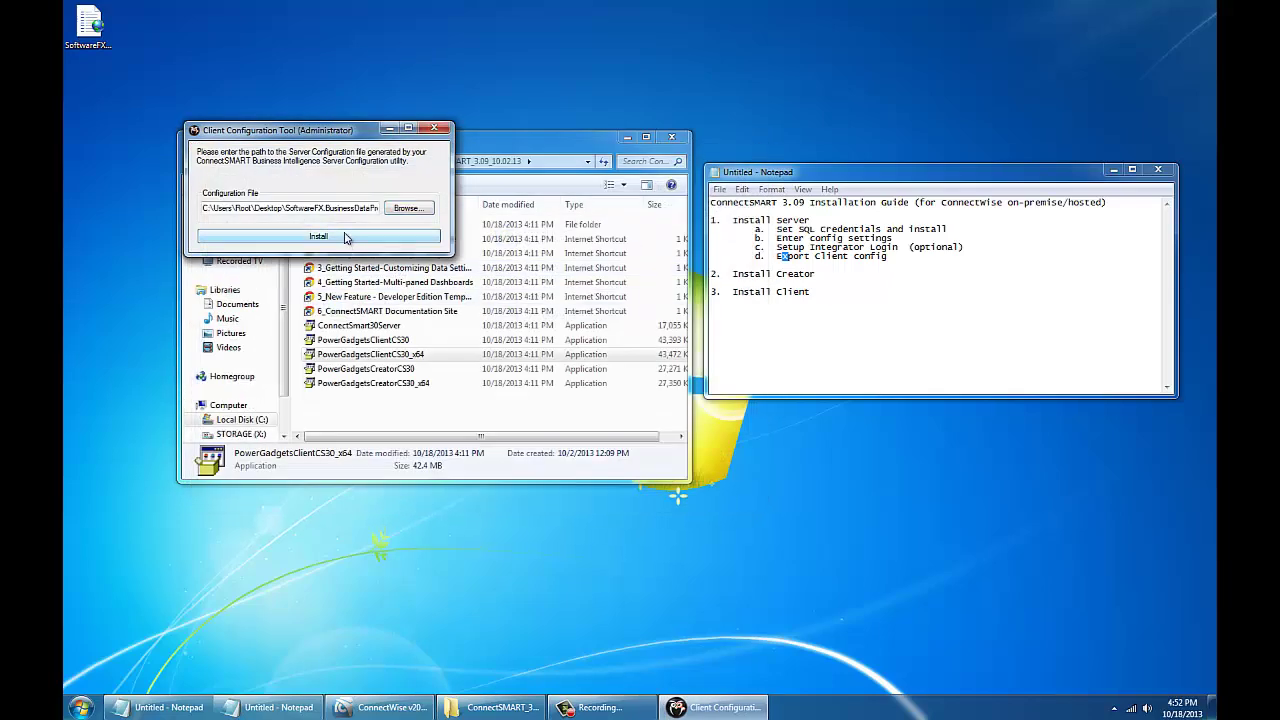
{"action": "left_click", "coordinate": [385, 238]}
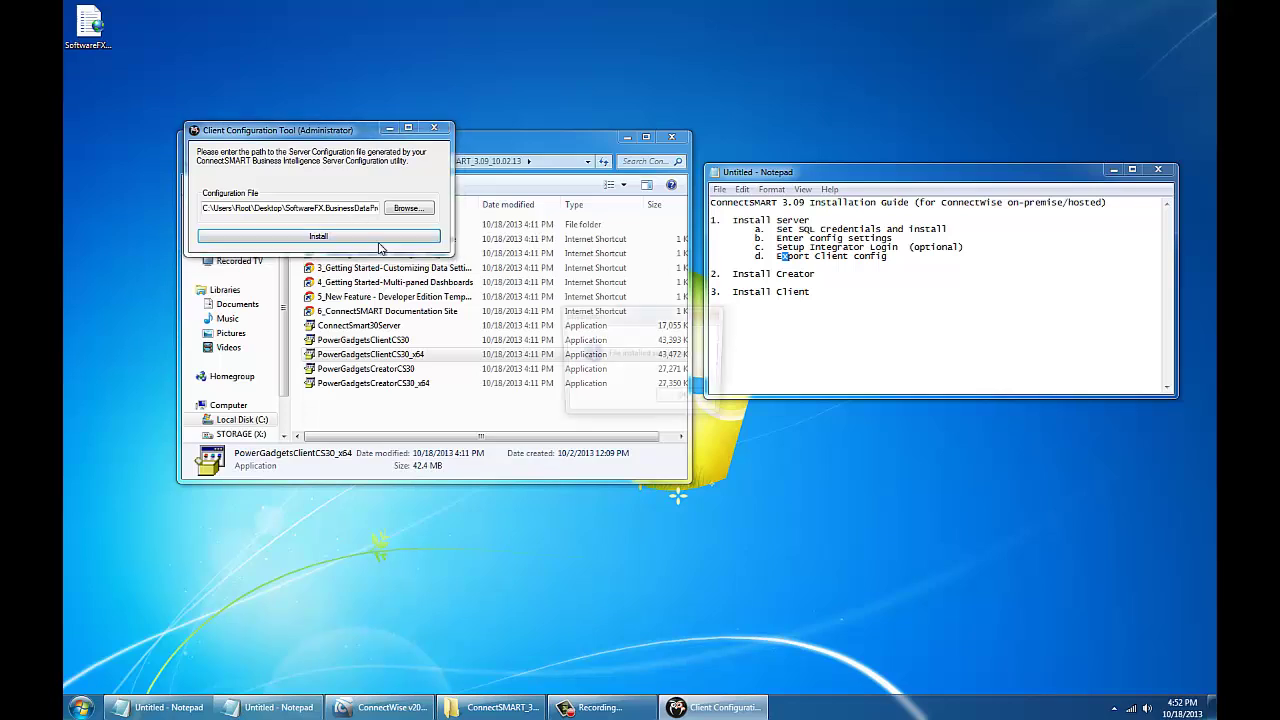
{"action": "left_click", "coordinate": [686, 400]}
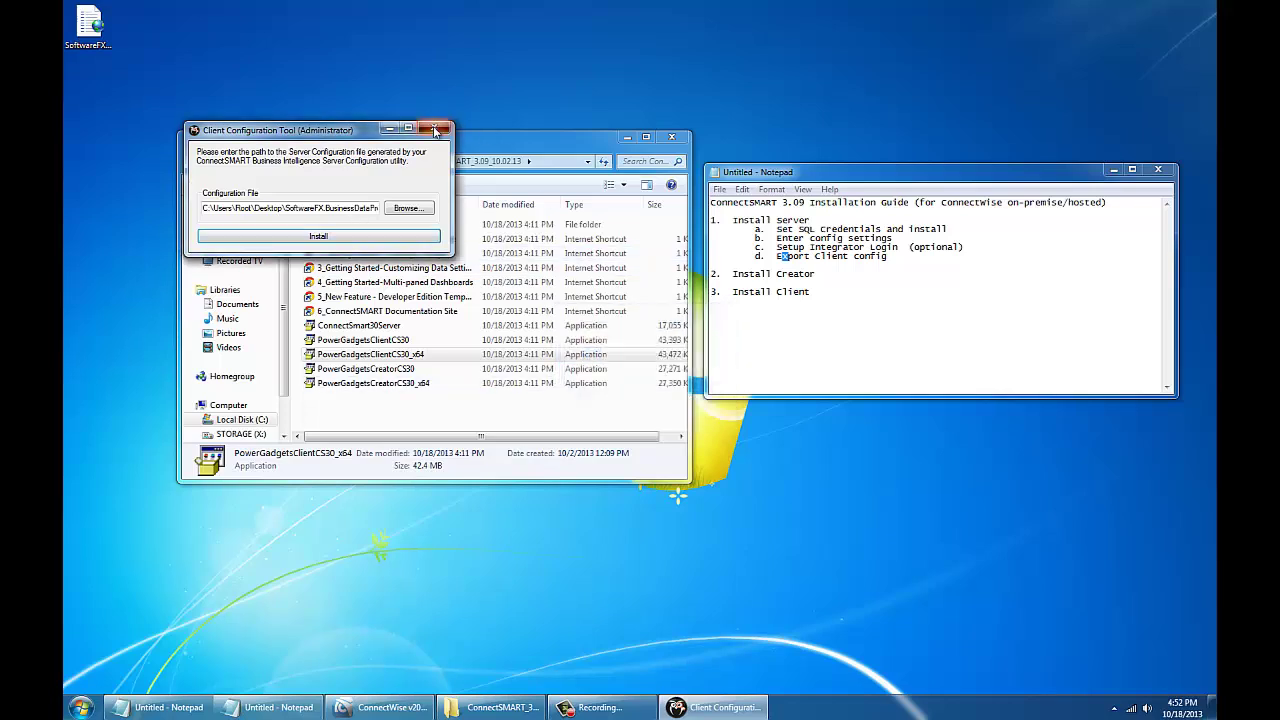
{"action": "left_click", "coordinate": [434, 128]}
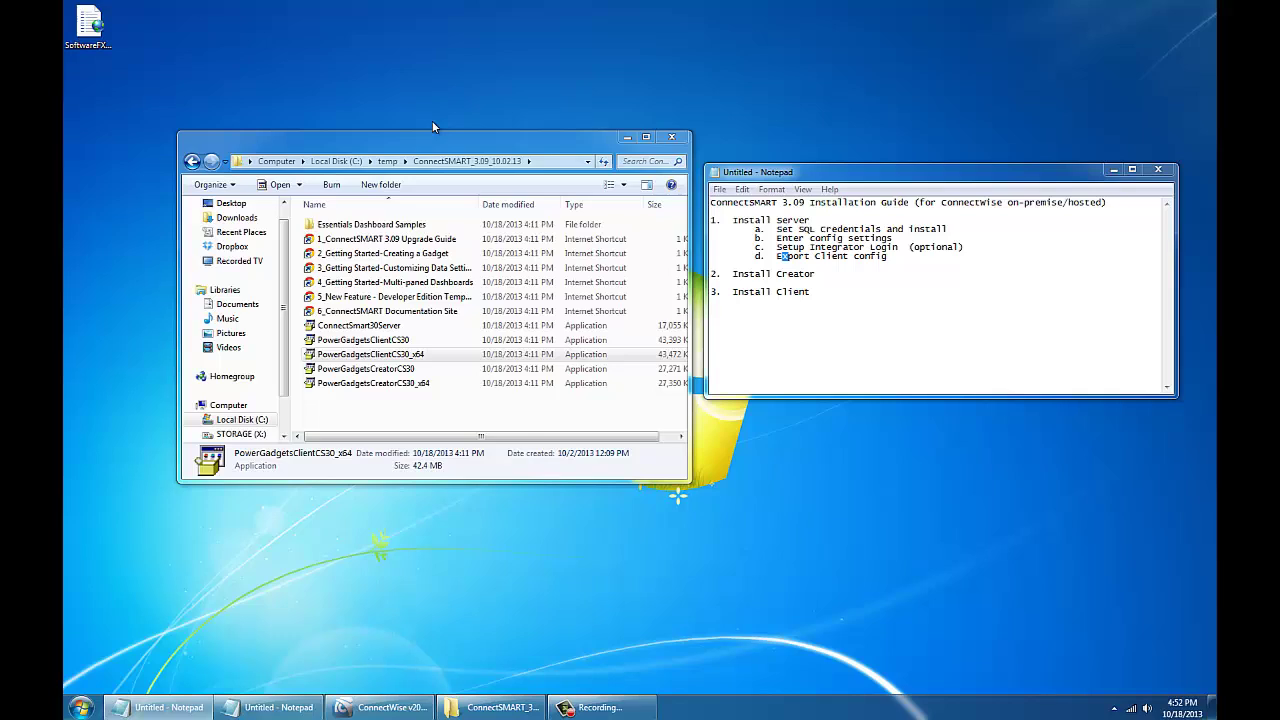
Open PowerGadgets Creator for ConnectSMART 3.0 and add the Hours By Tech gadget from the Team Productivity category
{"action": "left_click", "coordinate": [82, 707]}
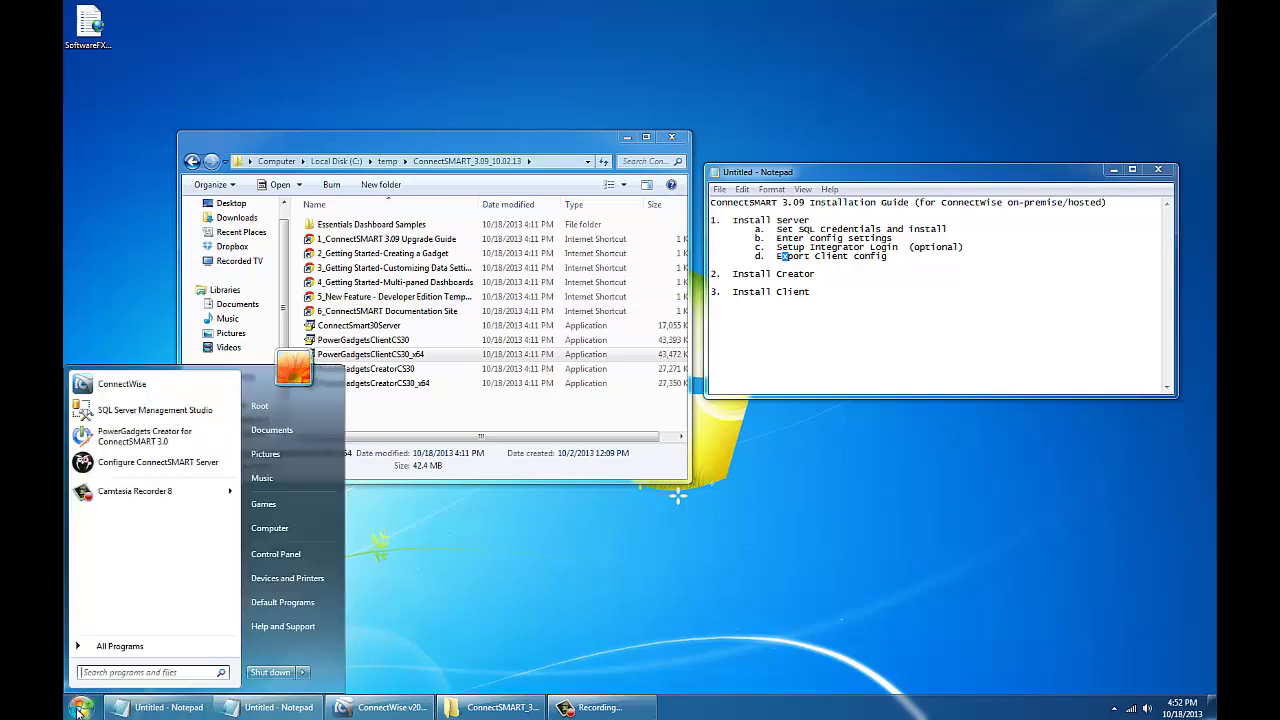
{"action": "left_click", "coordinate": [131, 440]}
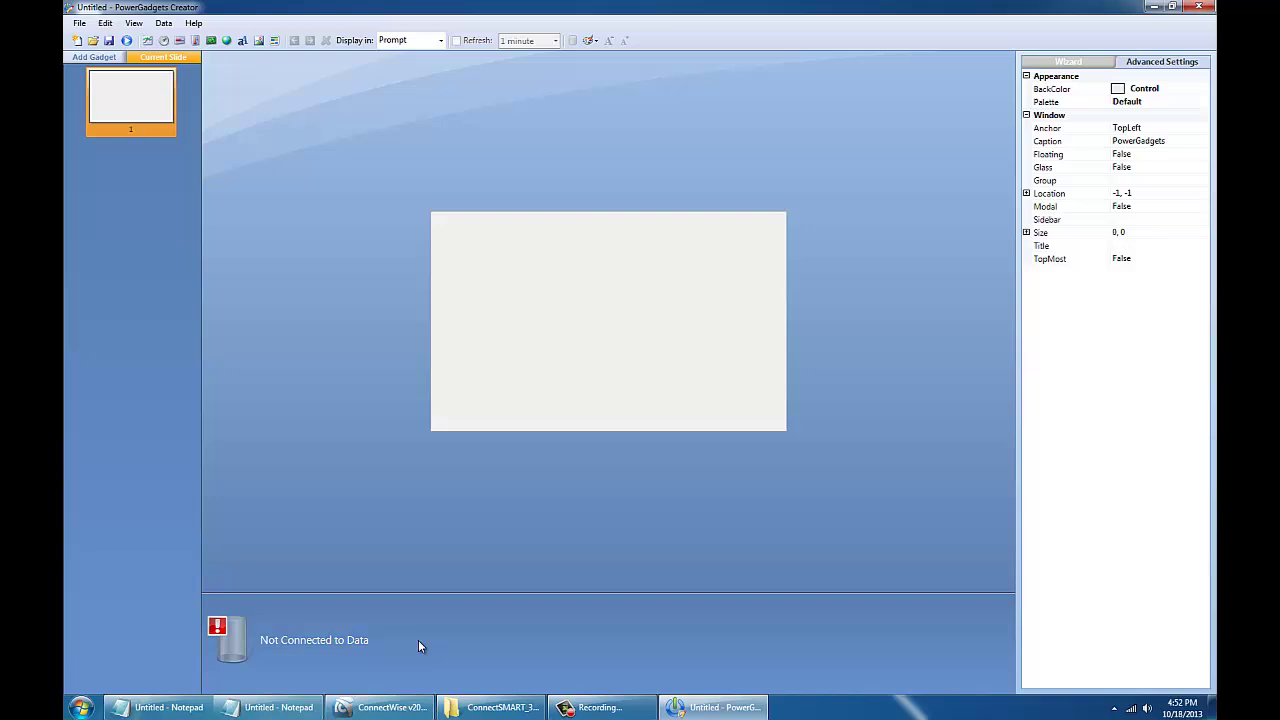
{"action": "left_click", "coordinate": [98, 59]}
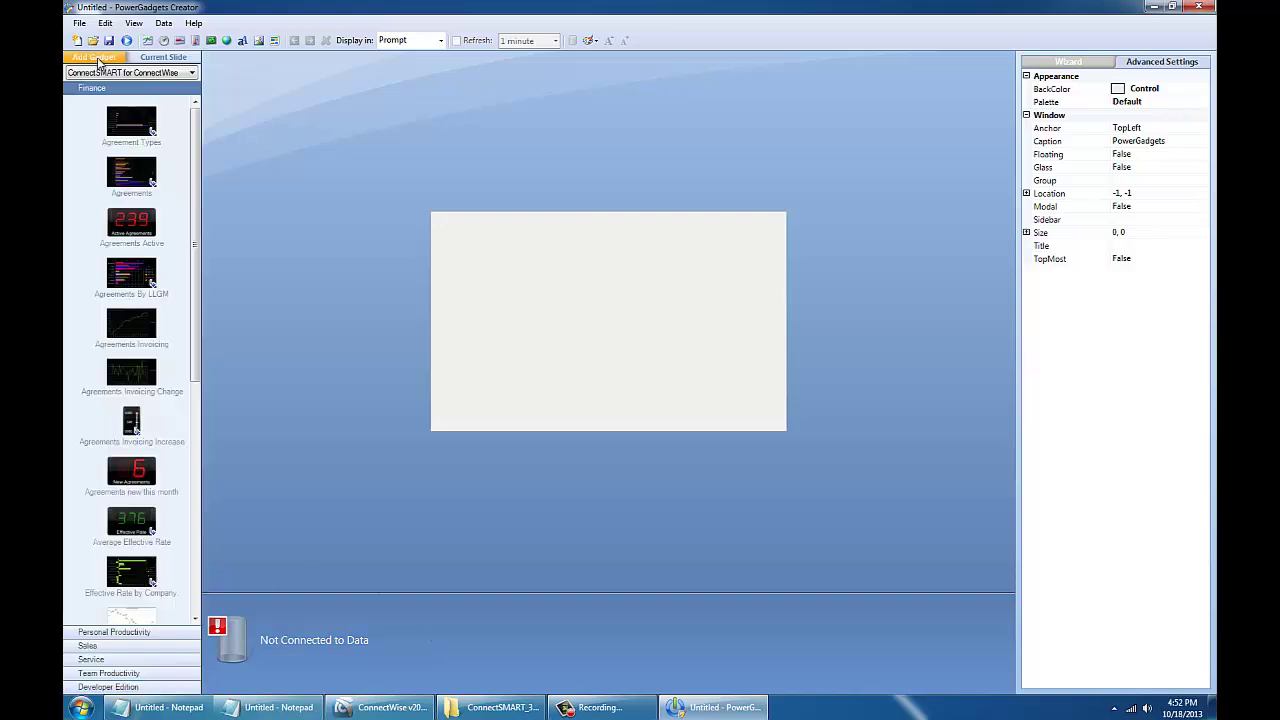
{"action": "left_click", "coordinate": [122, 674]}
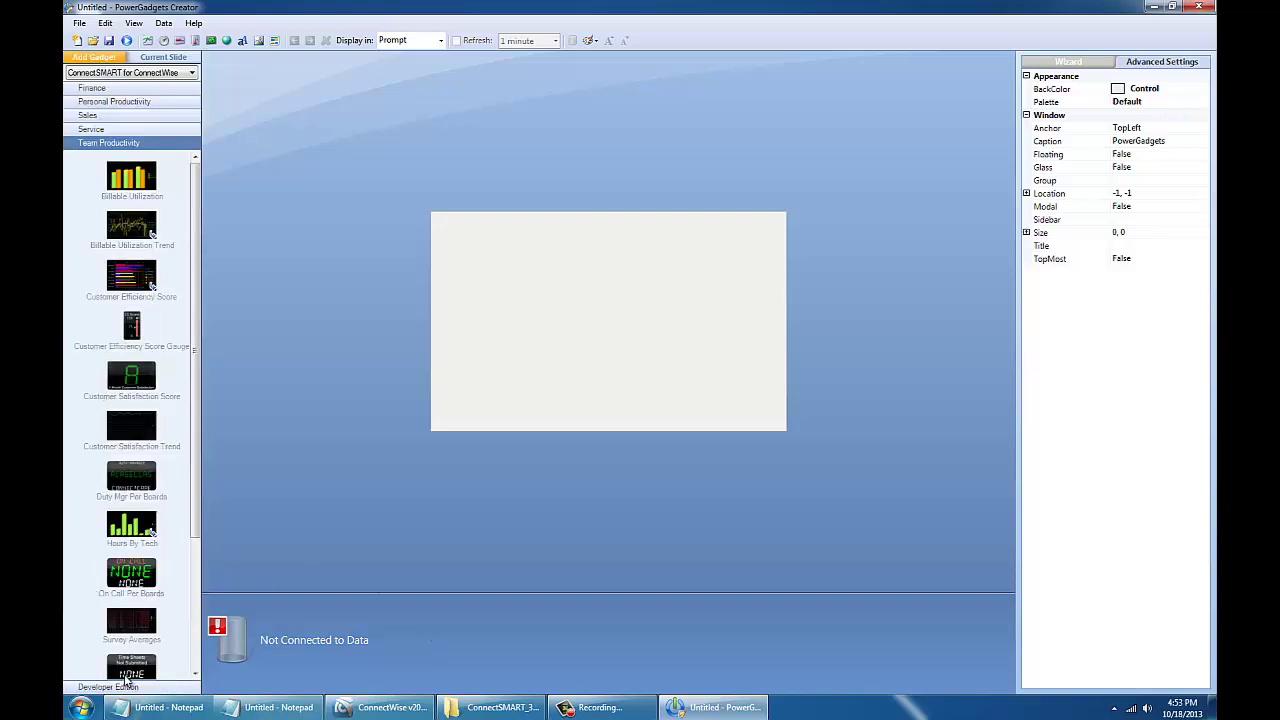
{"action": "left_click", "coordinate": [148, 530]}
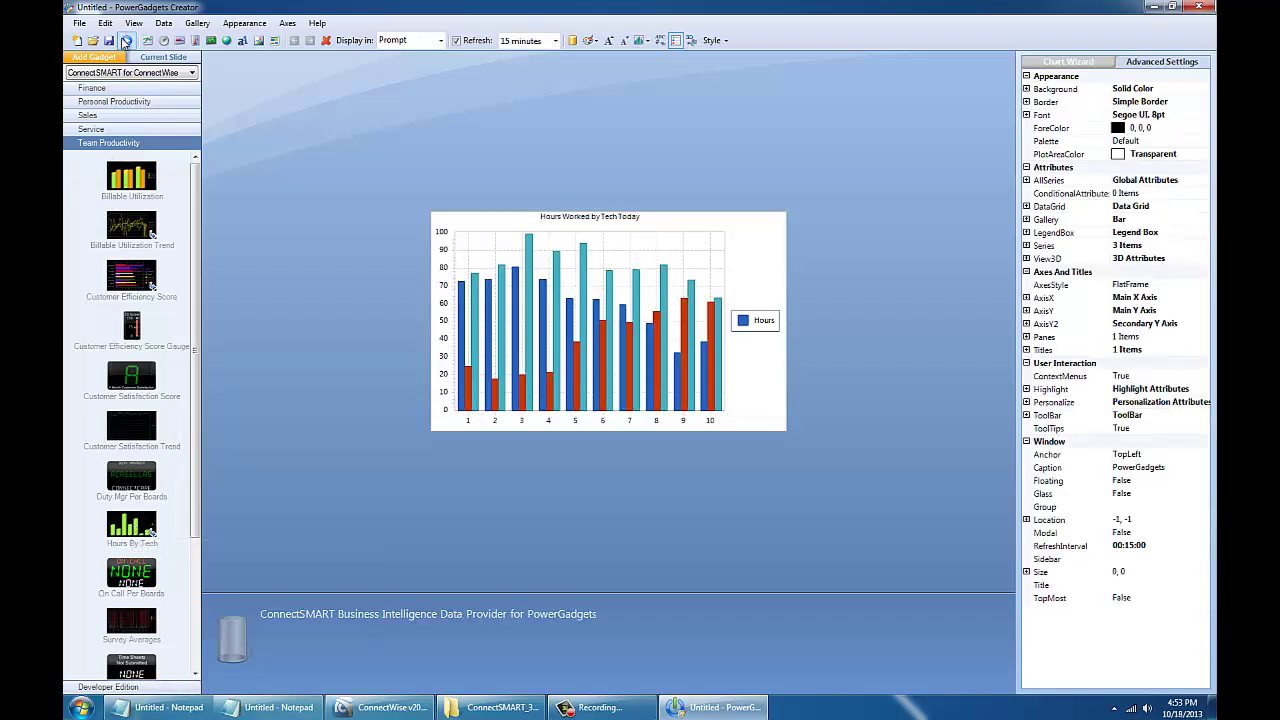
Run the Hours By Tech gadget with live data, widen its window to inspect one technician's time entries, and close both windows
{"action": "left_click", "coordinate": [126, 41]}
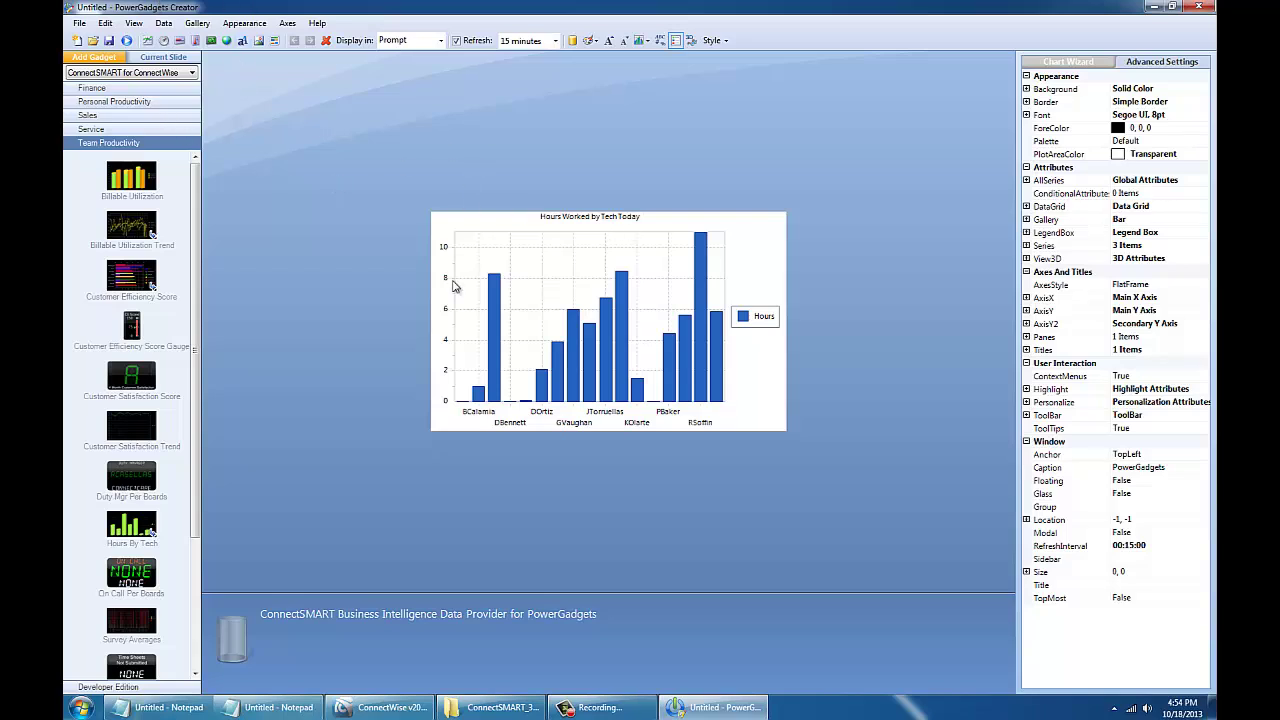
{"action": "left_click", "coordinate": [126, 41]}
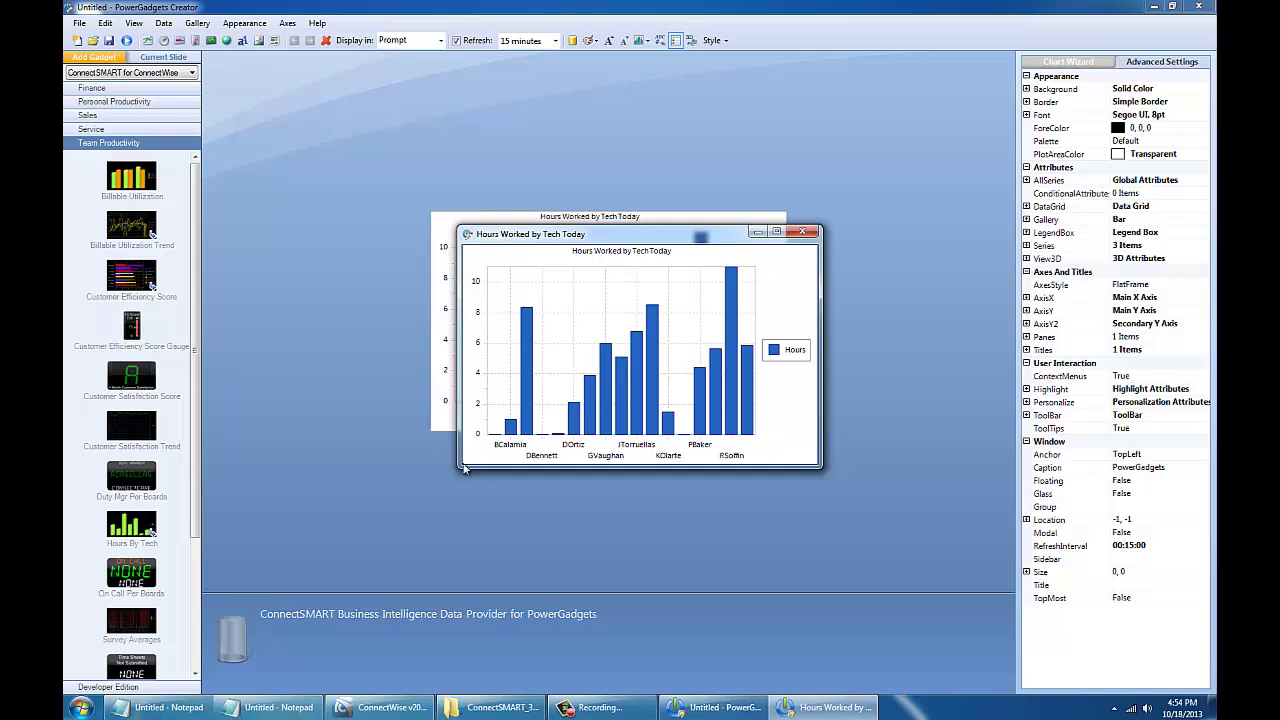
{"action": "left_click_drag", "start_coordinate": [460, 466], "coordinate": [320, 466]}
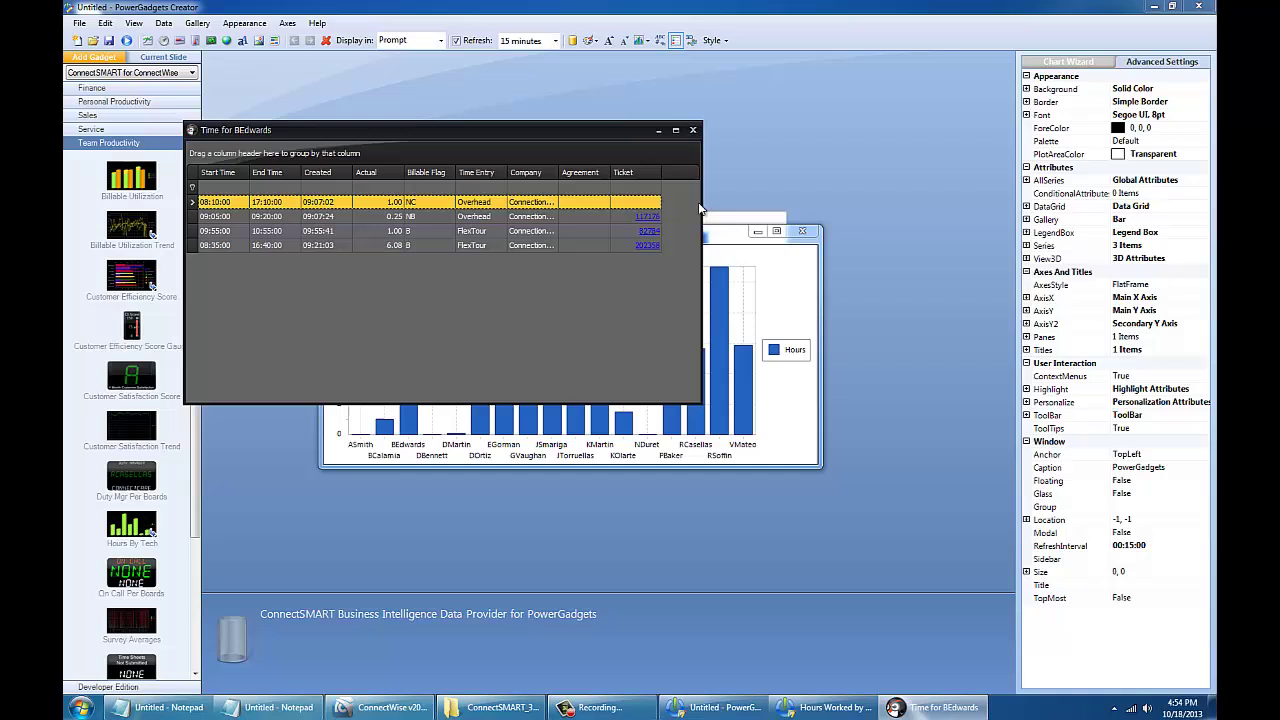
{"action": "left_click", "coordinate": [694, 131]}
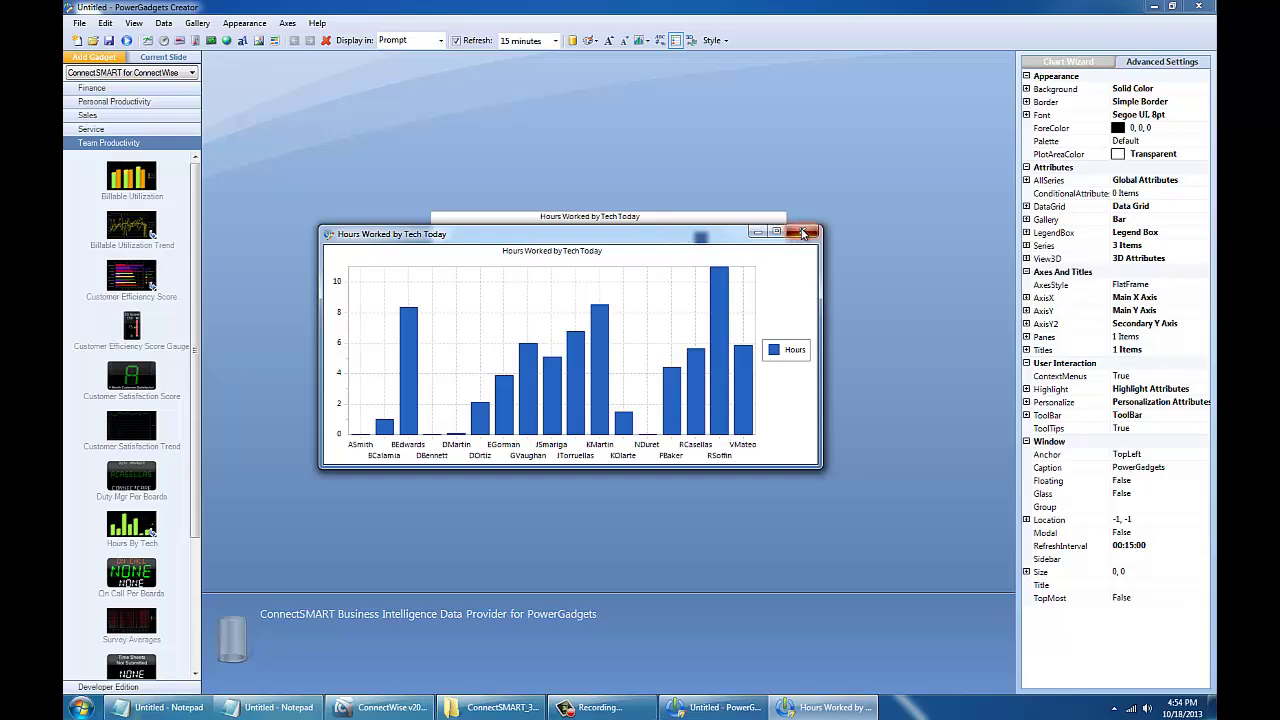
{"action": "left_click", "coordinate": [802, 232]}
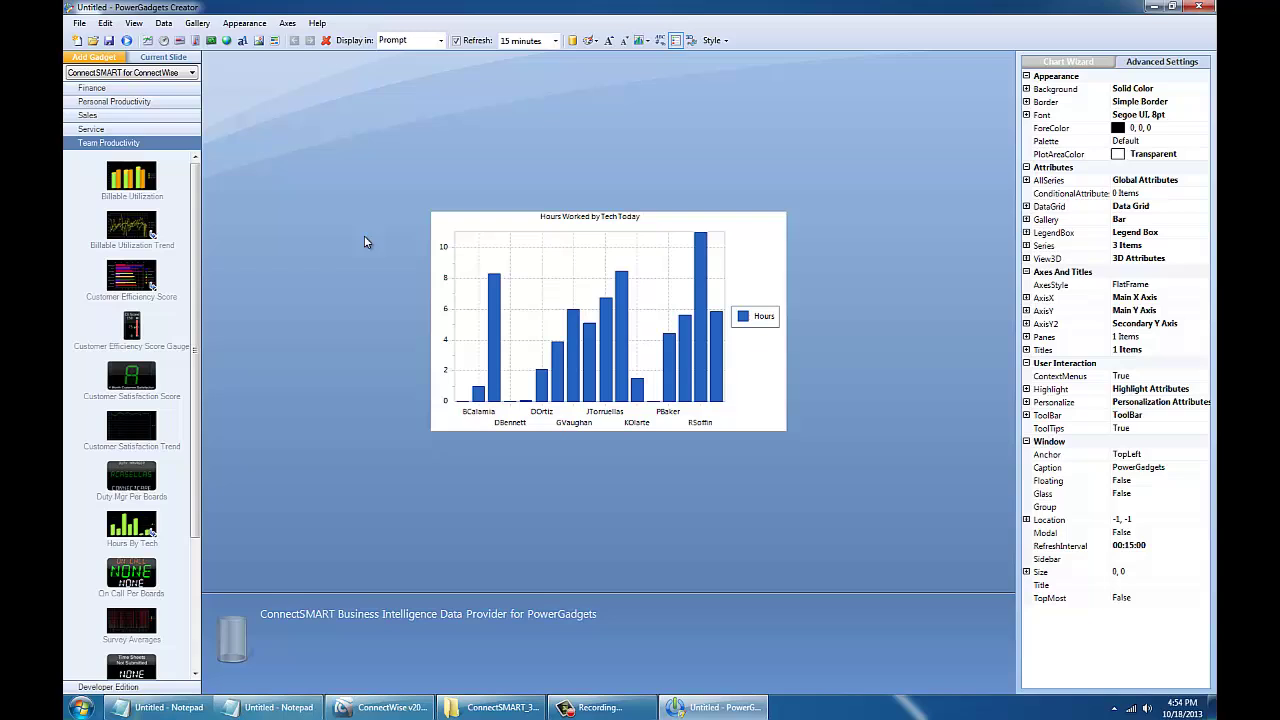